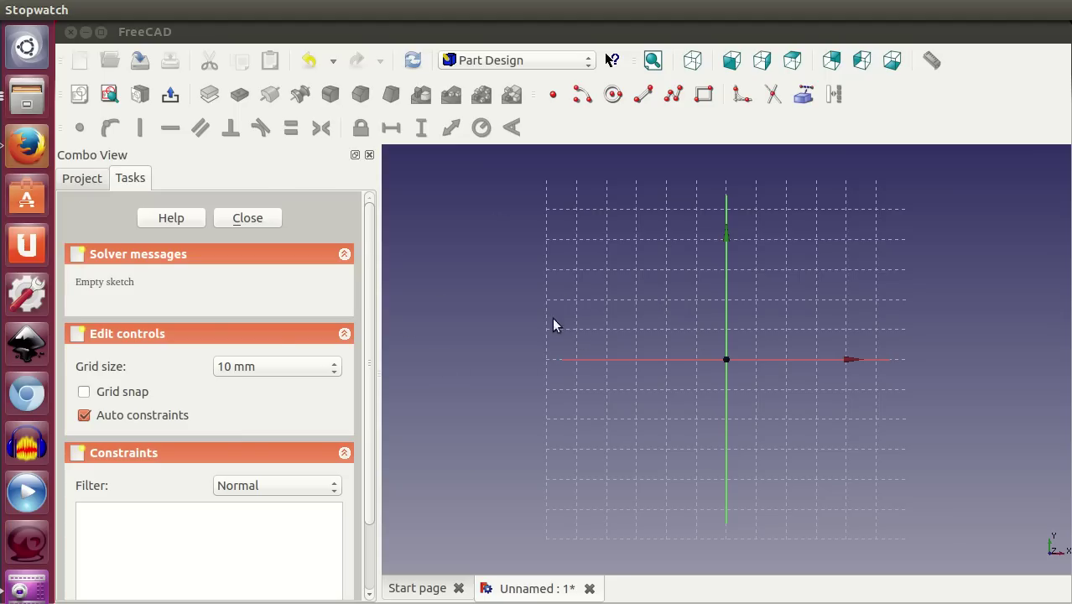
Uncheck Auto constraints in the Sketcher edit controls
{"action": "left_click", "coordinate": [120, 421]}
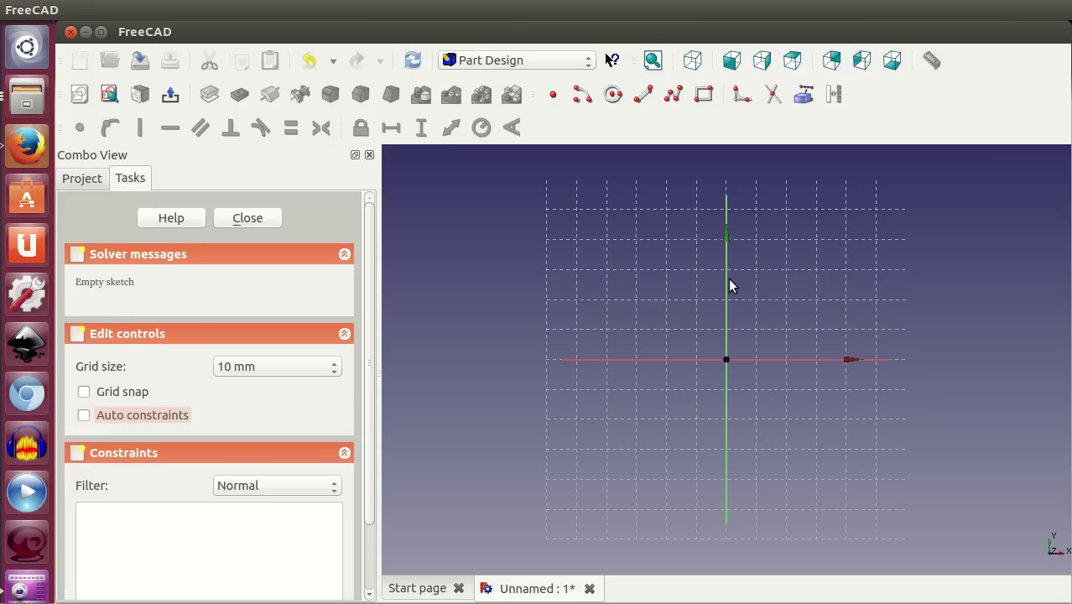
Draw the top and right lines around the sketch origin with the Line tool
{"action": "left_click", "coordinate": [644, 97]}
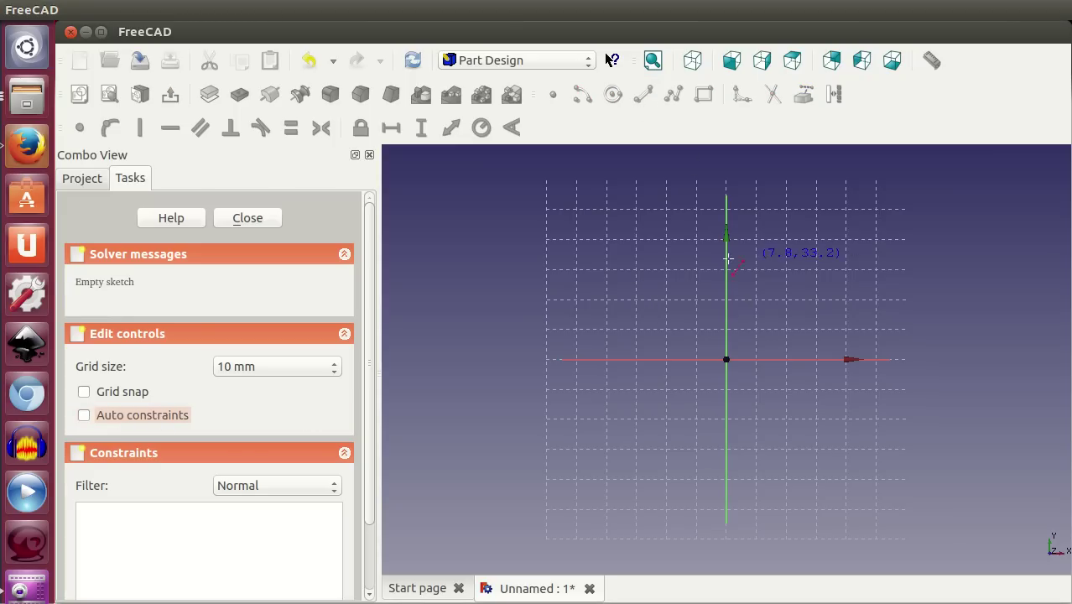
{"action": "left_click", "coordinate": [682, 266]}
{"action": "left_click", "coordinate": [791, 287]}
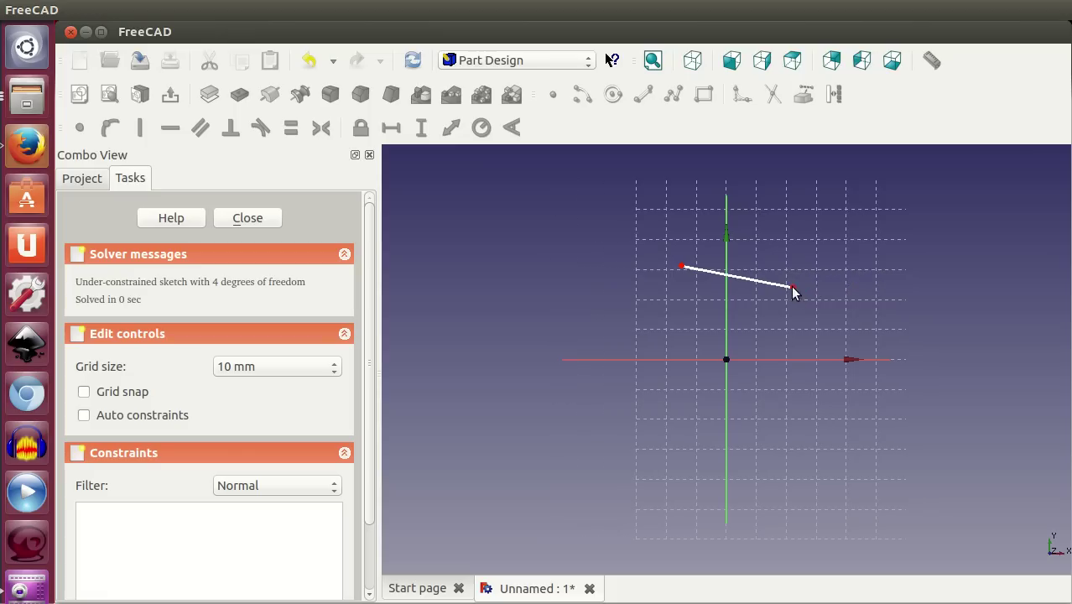
{"action": "left_click", "coordinate": [820, 289]}
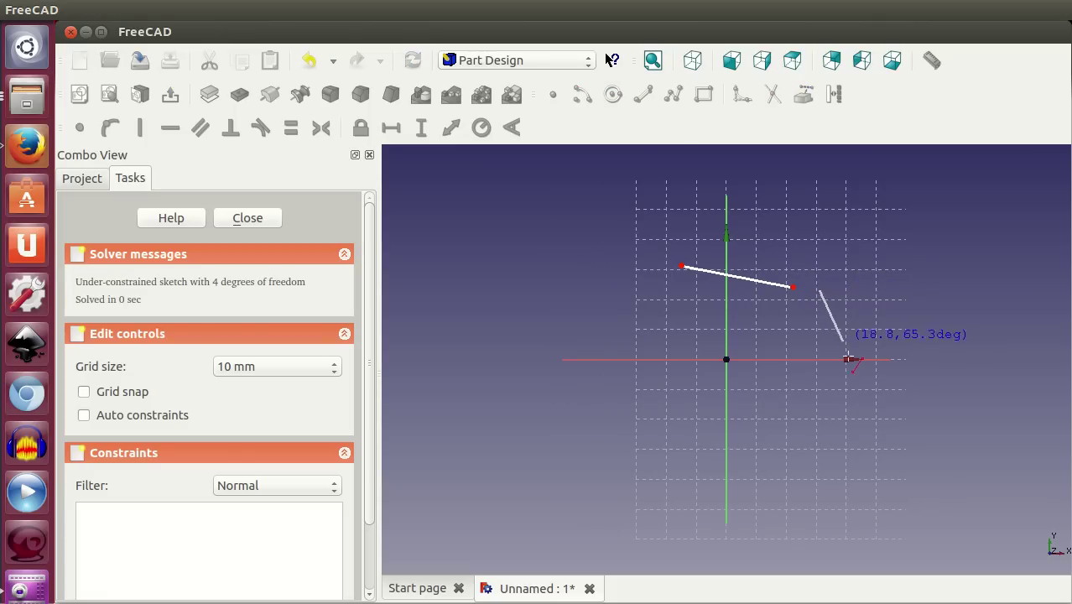
{"action": "left_click", "coordinate": [833, 414]}
Draw the separate bottom and left lines to complete the rough rectangle outline
{"action": "left_click", "coordinate": [643, 97]}
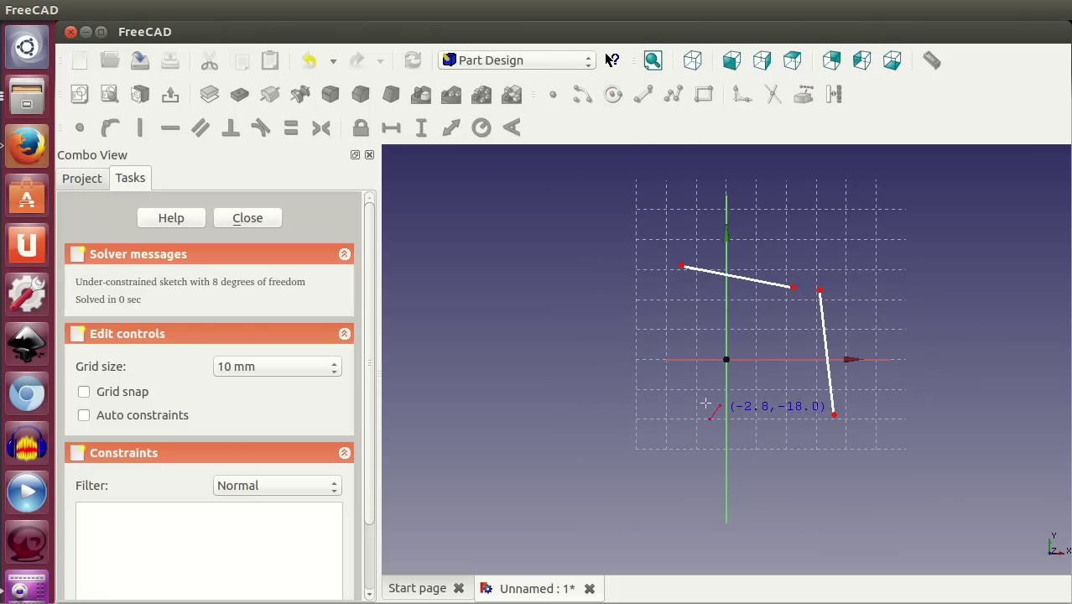
{"action": "left_click", "coordinate": [689, 406]}
{"action": "left_click", "coordinate": [782, 385]}
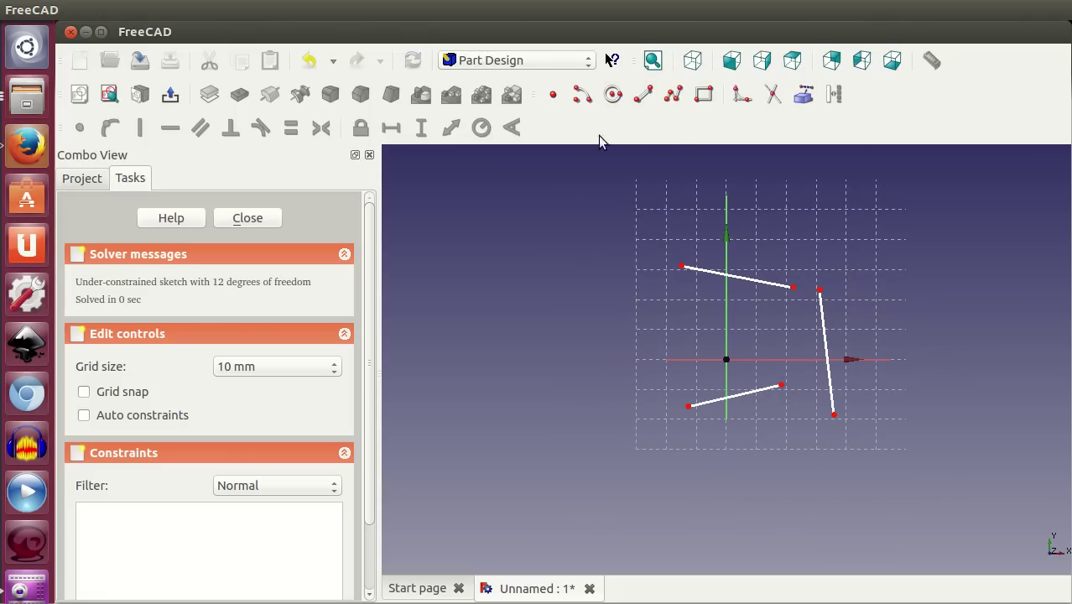
{"action": "left_click", "coordinate": [644, 95]}
{"action": "left_click", "coordinate": [645, 282]}
{"action": "left_click", "coordinate": [637, 400]}
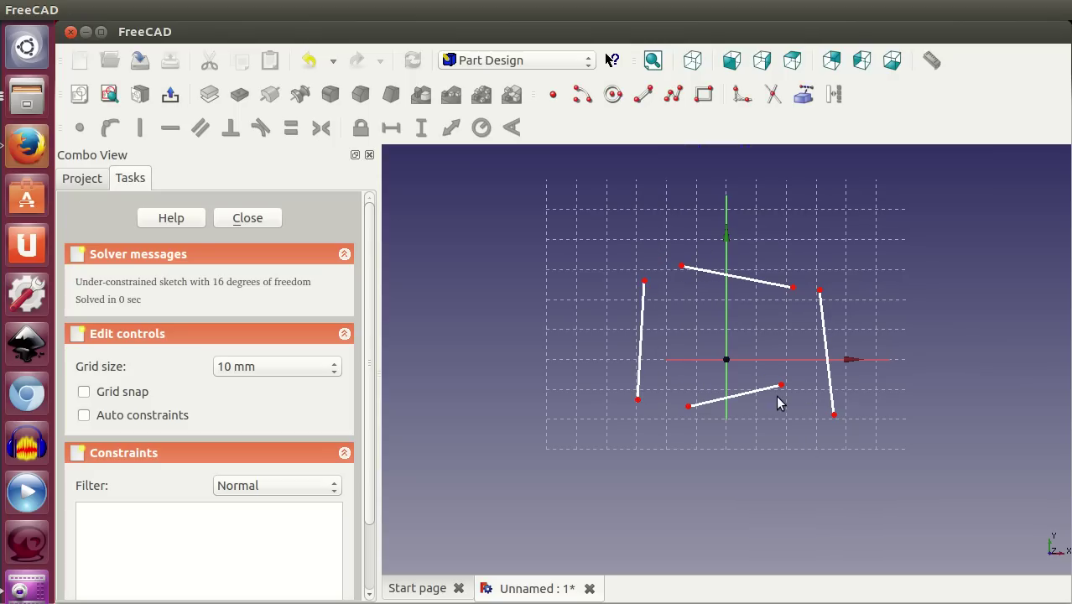
Drag both endpoints of the top line slightly to show they move freely
{"action": "mouse_move", "coordinate": [679, 268]}
{"action": "left_mouse_down"}
{"action": "mouse_move", "coordinate": [701, 272]}
{"action": "mouse_move", "coordinate": [677, 249]}
{"action": "mouse_move", "coordinate": [676, 268]}
{"action": "mouse_move", "coordinate": [689, 270]}
{"action": "left_mouse_up"}
{"action": "left_click_drag", "start_coordinate": [793, 288], "coordinate": [798, 283]}
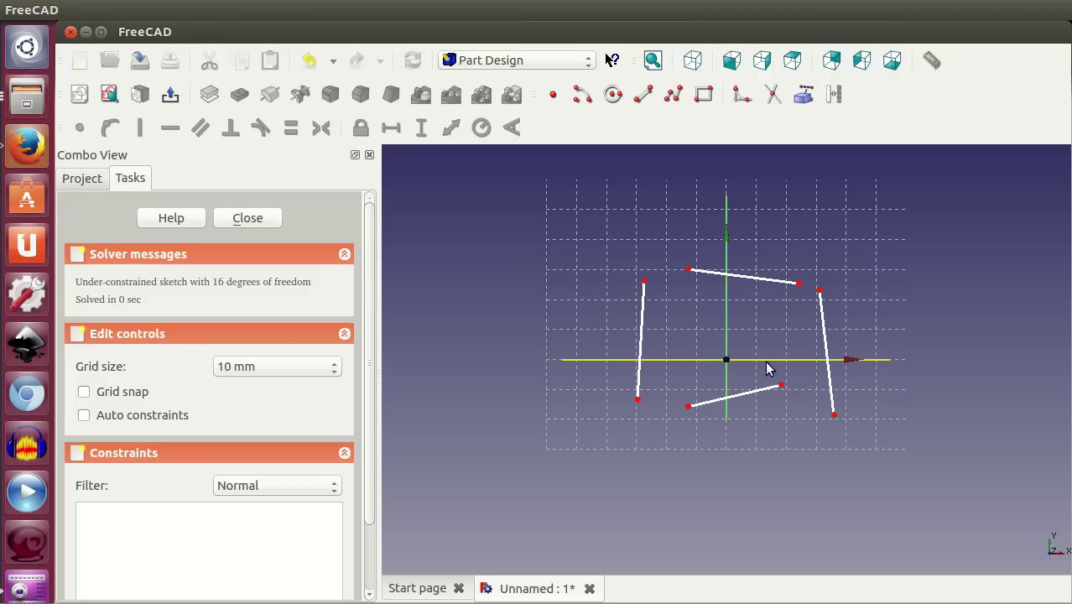
Make the top line's right end coincident with the right line's top end, then drag the corner to test
{"action": "left_click", "coordinate": [798, 284]}
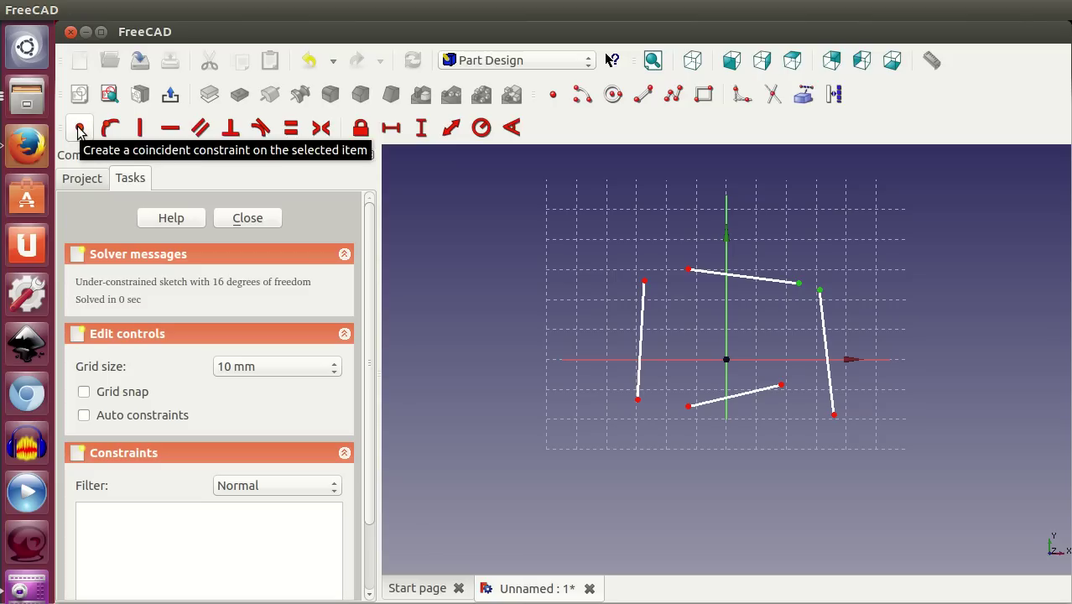
{"action": "left_click", "coordinate": [78, 128]}
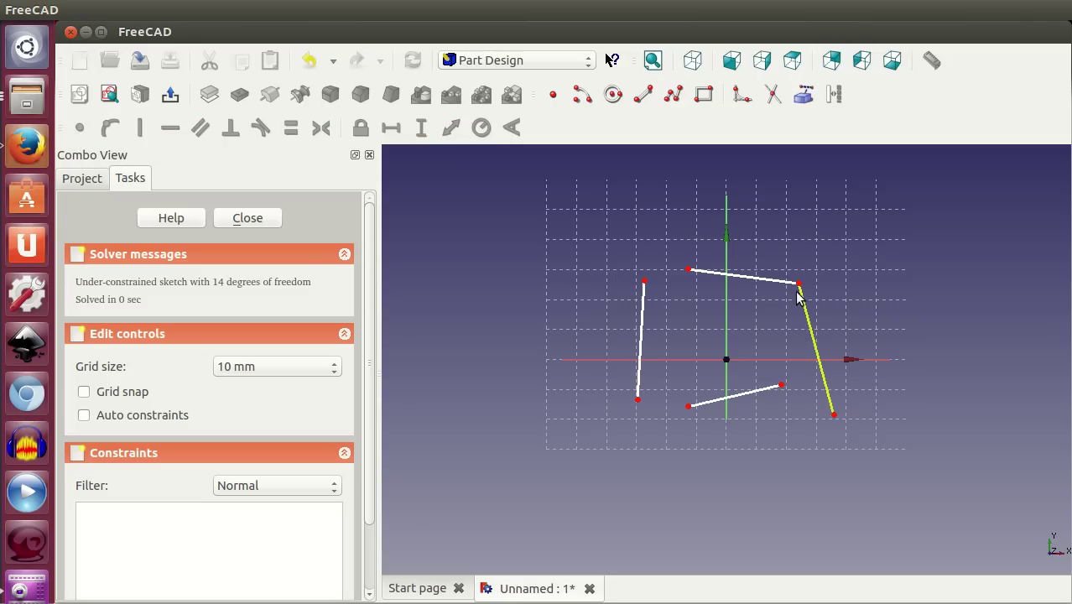
{"action": "mouse_move", "coordinate": [799, 284]}
{"action": "left_mouse_down"}
{"action": "mouse_move", "coordinate": [775, 329]}
{"action": "mouse_move", "coordinate": [823, 287]}
{"action": "mouse_move", "coordinate": [815, 285]}
{"action": "left_mouse_up"}
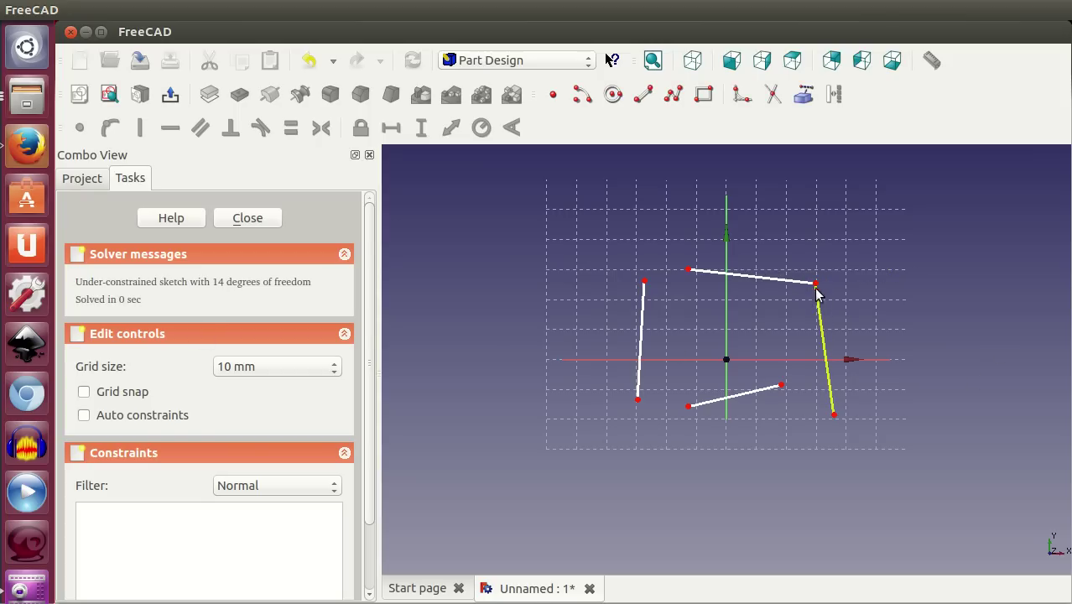
{"action": "left_click_drag", "start_coordinate": [817, 293], "coordinate": [805, 296]}
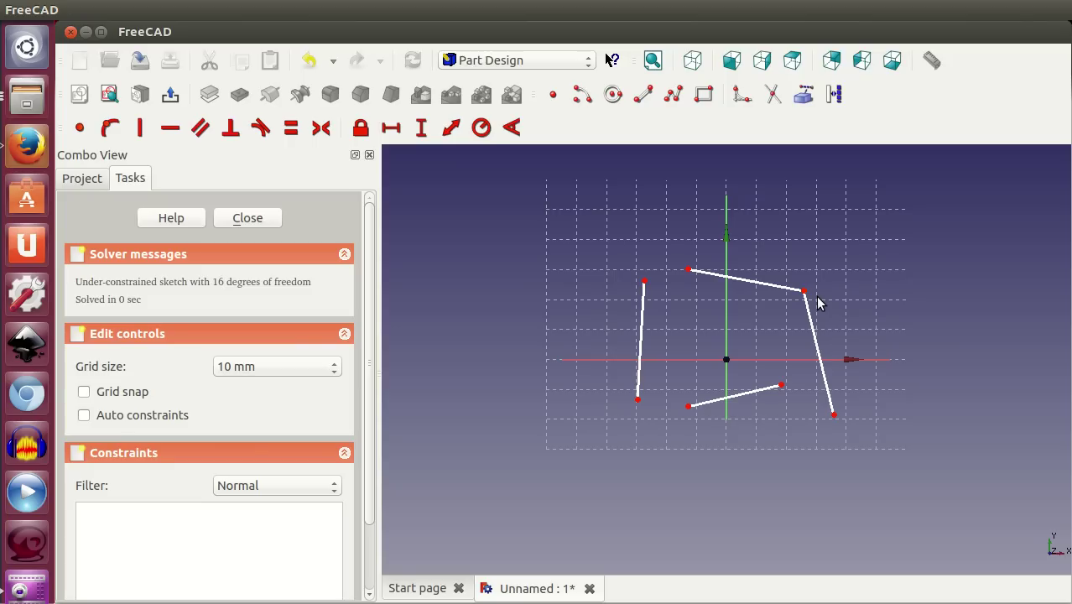
Re-join the top and right lines at the corner and move the bottom line lower
{"action": "mouse_move", "coordinate": [804, 290]}
{"action": "left_mouse_down"}
{"action": "mouse_move", "coordinate": [831, 297]}
{"action": "mouse_move", "coordinate": [819, 275]}
{"action": "left_mouse_up"}
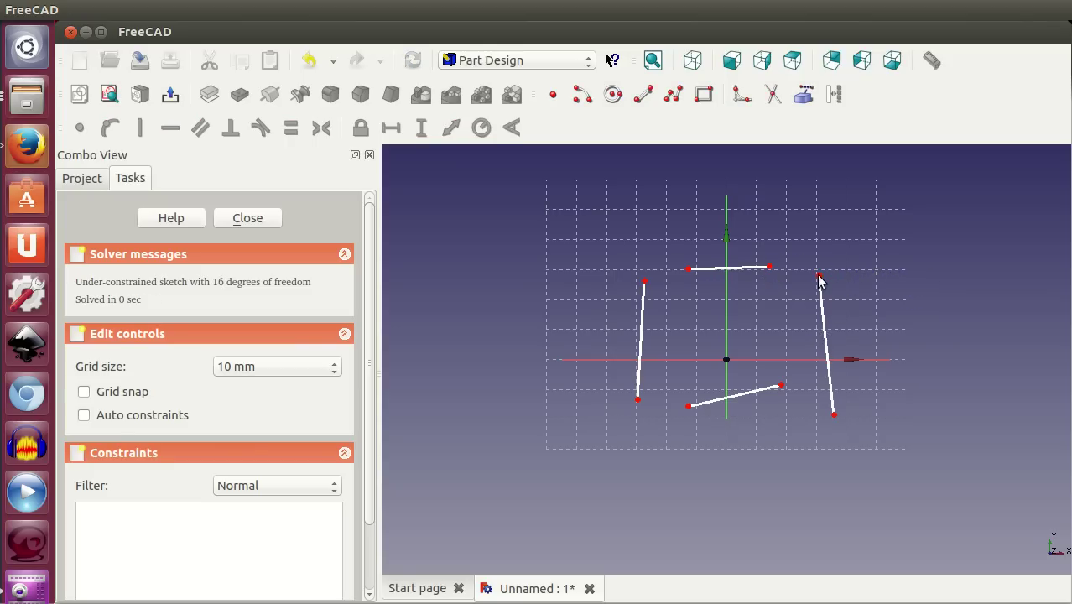
{"action": "left_click", "coordinate": [769, 267]}
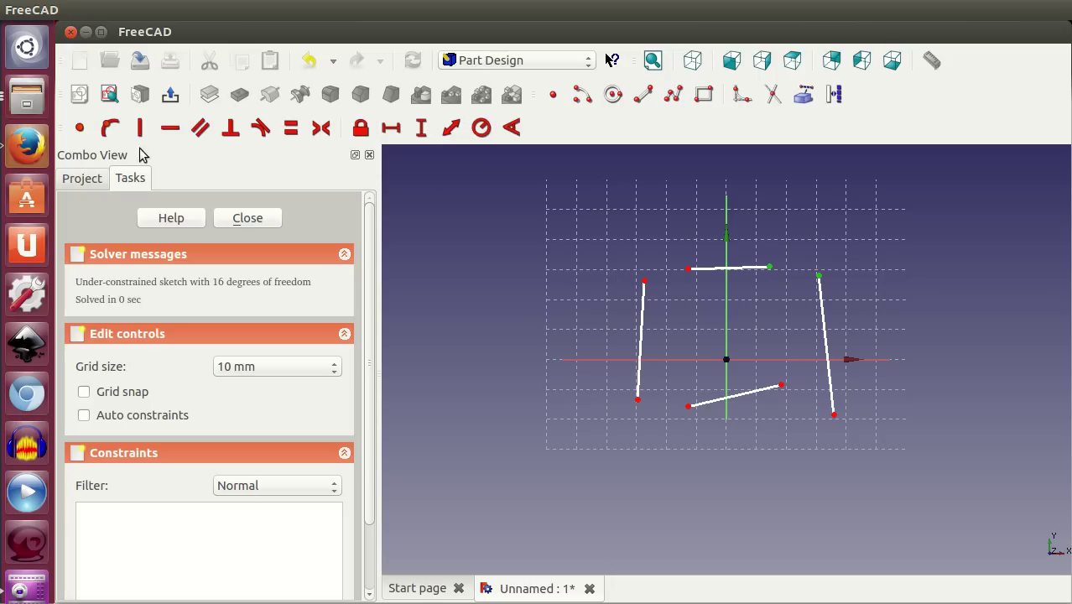
{"action": "left_click", "coordinate": [80, 128]}
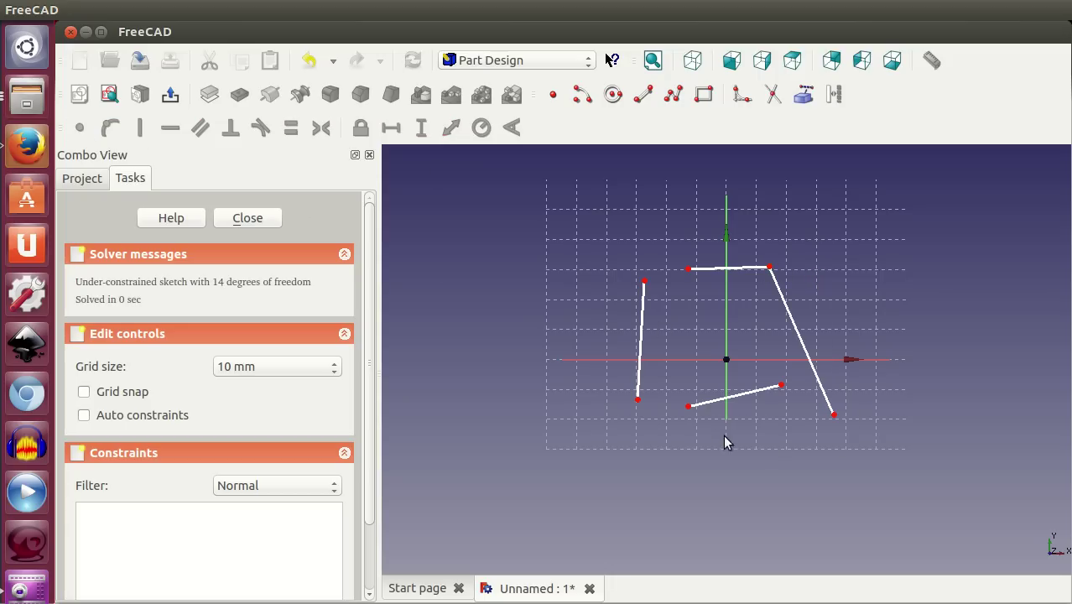
{"action": "left_click_drag", "start_coordinate": [761, 390], "coordinate": [776, 421]}
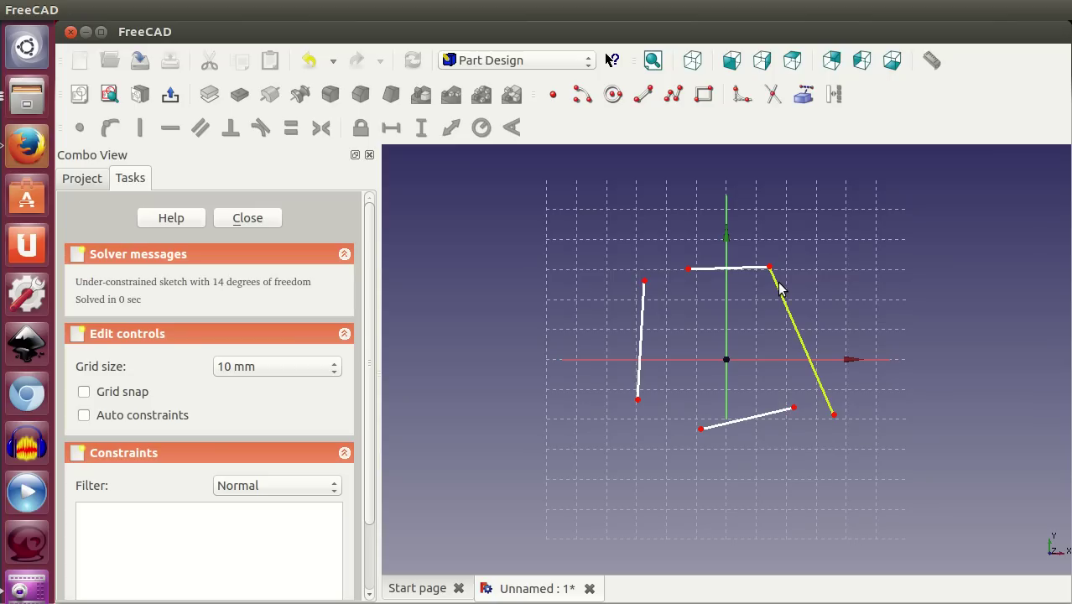
Make the bottom-right and bottom-left endpoint pairs coincident
{"action": "left_click", "coordinate": [808, 445]}
{"action": "left_click_drag", "start_coordinate": [765, 441], "coordinate": [858, 384]}
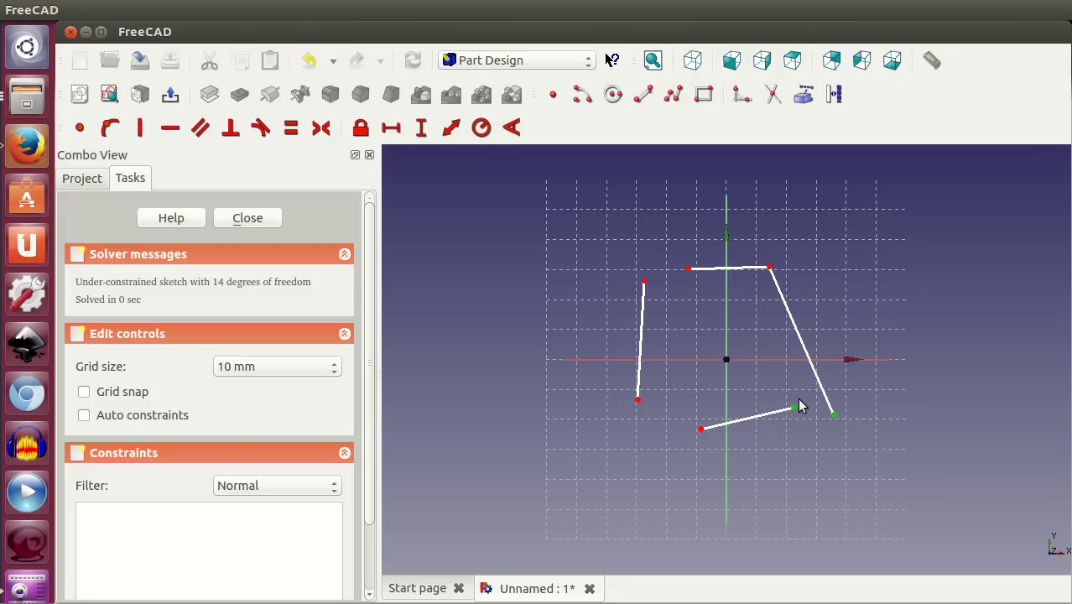
{"action": "left_click", "coordinate": [79, 128]}
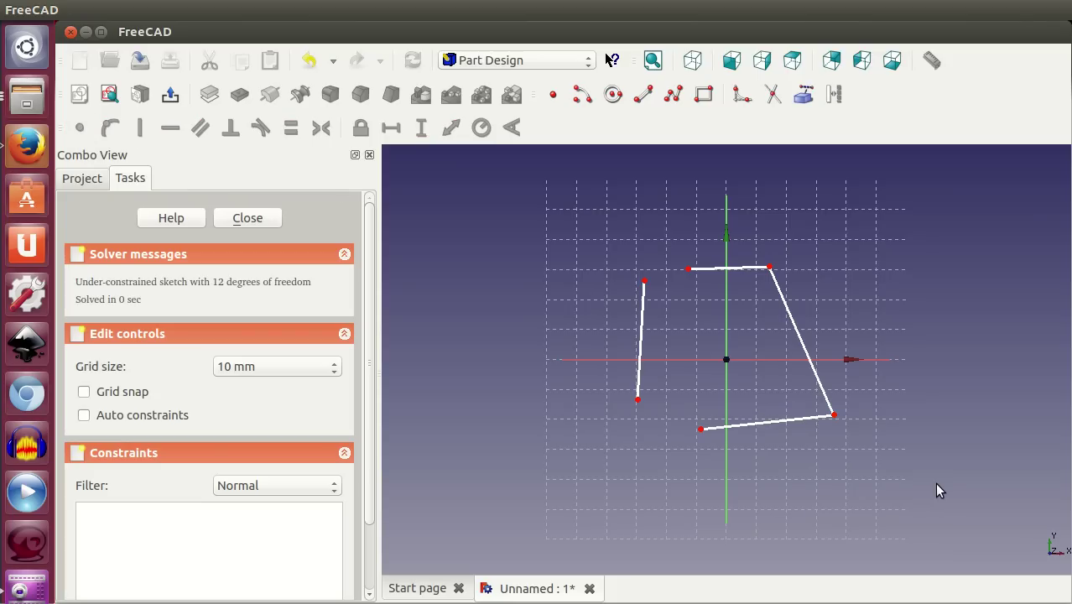
{"action": "left_click_drag", "start_coordinate": [607, 383], "coordinate": [717, 467]}
{"action": "left_click", "coordinate": [80, 128]}
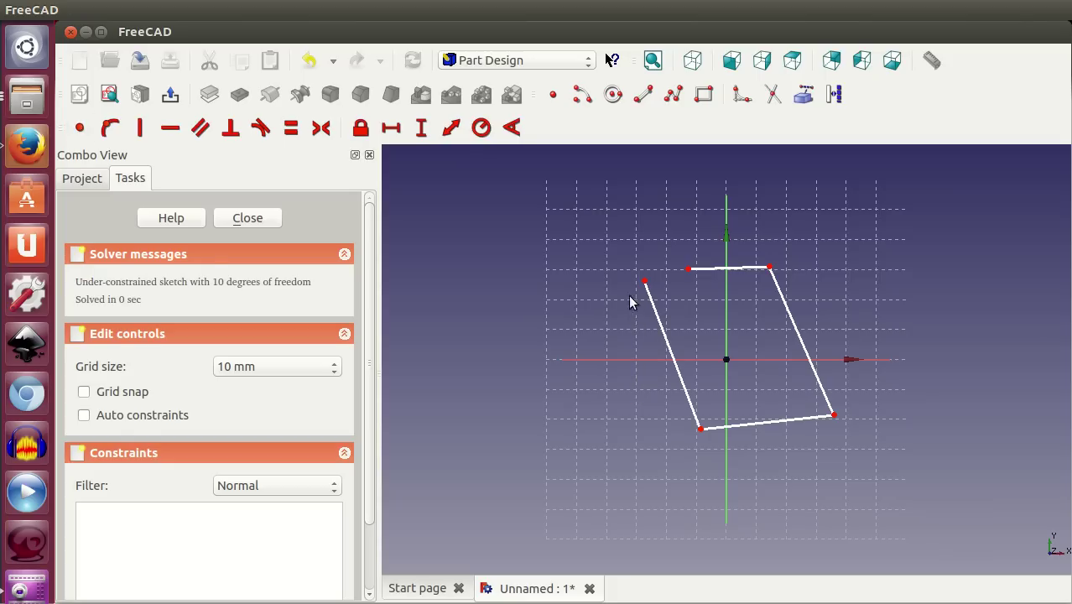
Join the upper-left endpoints to close the quadrilateral, then drag its top corners
{"action": "left_click_drag", "start_coordinate": [608, 242], "coordinate": [705, 301]}
{"action": "left_click", "coordinate": [81, 128]}
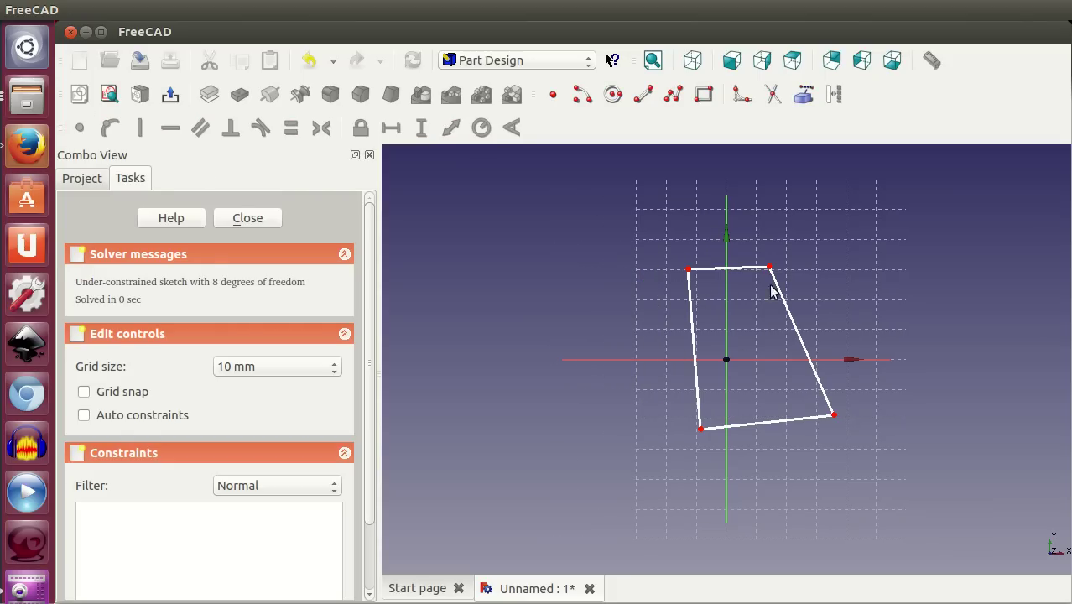
{"action": "mouse_move", "coordinate": [768, 267]}
{"action": "left_mouse_down"}
{"action": "mouse_move", "coordinate": [835, 294]}
{"action": "mouse_move", "coordinate": [785, 293]}
{"action": "left_mouse_up"}
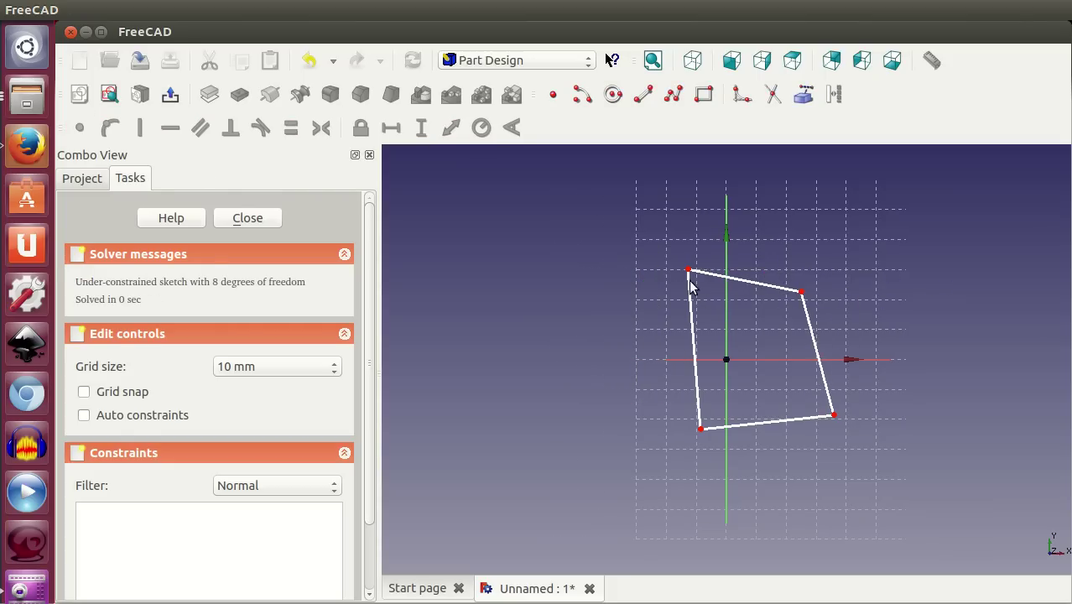
{"action": "mouse_move", "coordinate": [692, 270]}
{"action": "left_mouse_down"}
{"action": "mouse_move", "coordinate": [679, 315]}
{"action": "mouse_move", "coordinate": [684, 265]}
{"action": "left_mouse_up"}
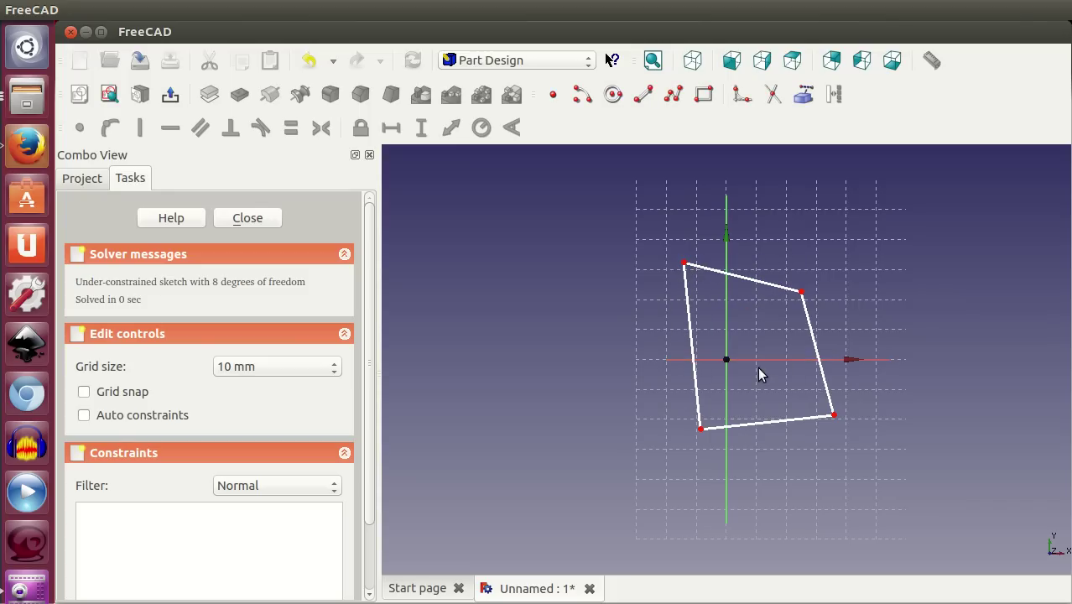
Constrain the top edge horizontal and drag it to test the constraint
{"action": "left_click", "coordinate": [750, 280]}
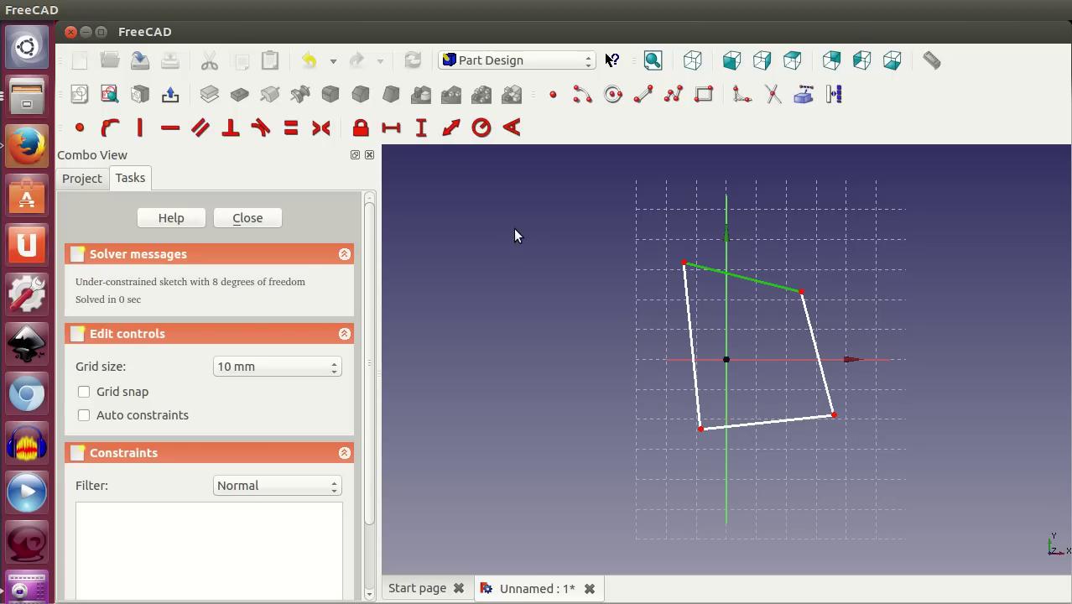
{"action": "left_click", "coordinate": [171, 133]}
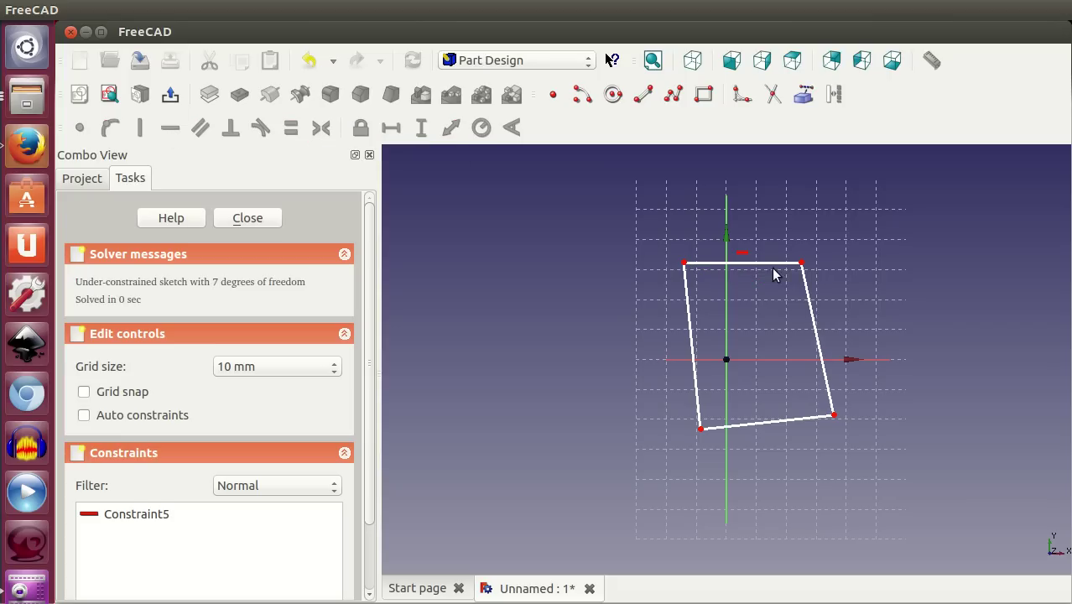
{"action": "mouse_move", "coordinate": [745, 267]}
{"action": "left_mouse_down"}
{"action": "mouse_move", "coordinate": [770, 315]}
{"action": "mouse_move", "coordinate": [749, 323]}
{"action": "mouse_move", "coordinate": [848, 300]}
{"action": "mouse_move", "coordinate": [815, 331]}
{"action": "left_mouse_up"}
{"action": "left_click_drag", "start_coordinate": [708, 331], "coordinate": [695, 322]}
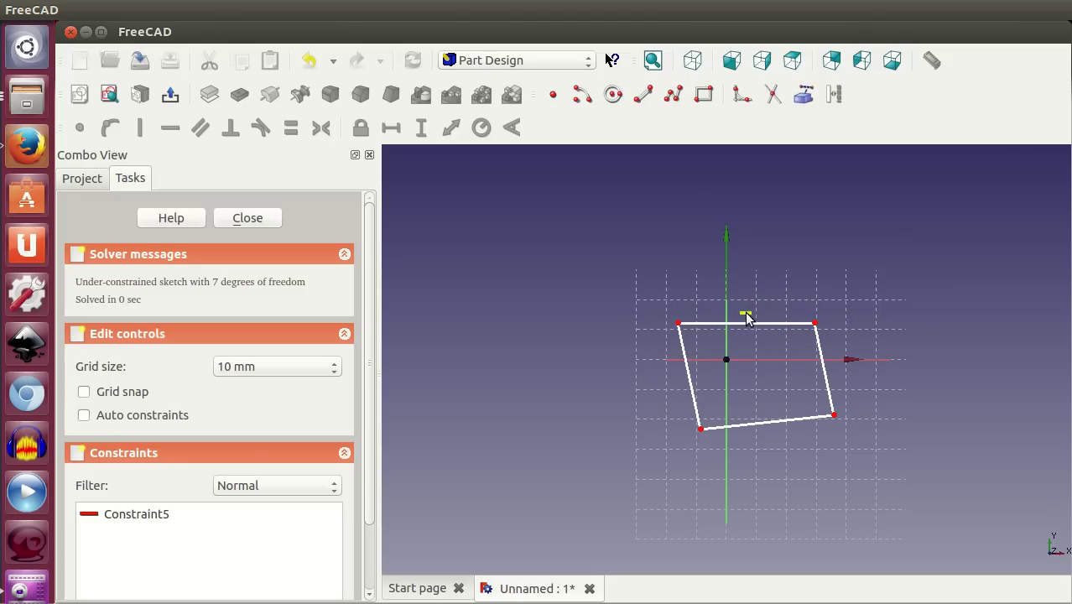
{"action": "mouse_move", "coordinate": [814, 325]}
{"action": "left_mouse_down"}
{"action": "mouse_move", "coordinate": [835, 299]}
{"action": "mouse_move", "coordinate": [833, 328]}
{"action": "left_mouse_up"}
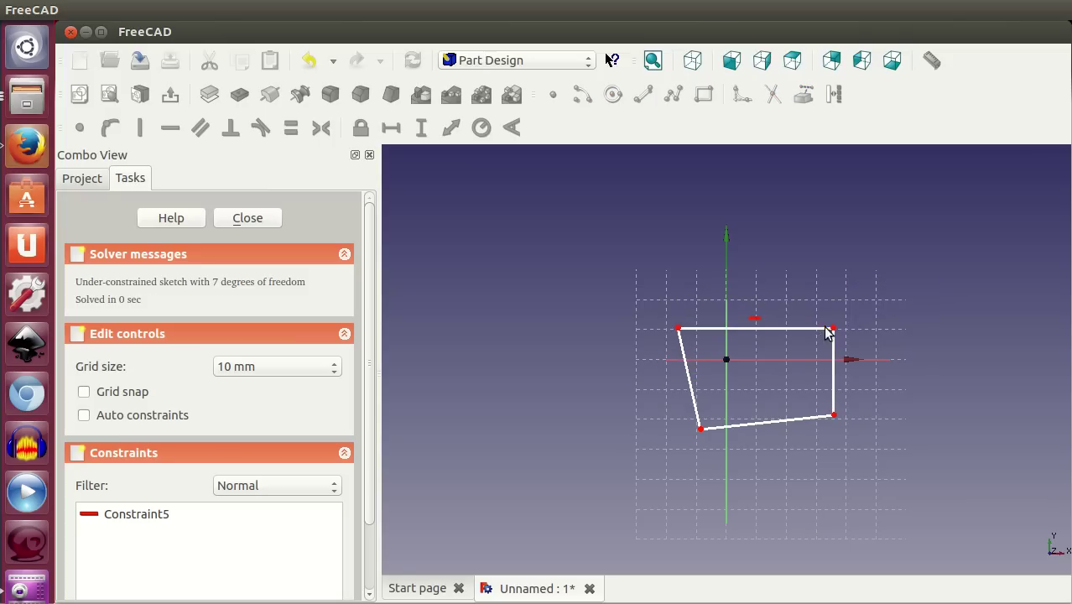
Delete the top edge's horizontal constraint, tilt the edge, then reapply horizontal
{"action": "left_click", "coordinate": [755, 324]}
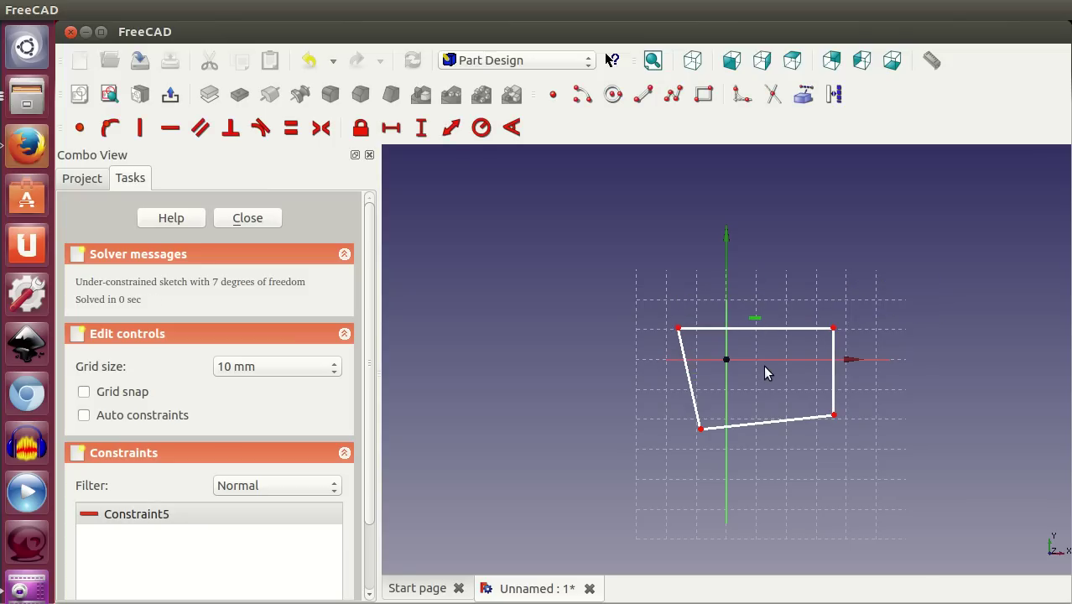
{"action": "key", "text": "Delete"}
{"action": "mouse_move", "coordinate": [833, 330]}
{"action": "left_mouse_down"}
{"action": "mouse_move", "coordinate": [780, 303]}
{"action": "mouse_move", "coordinate": [756, 311]}
{"action": "mouse_move", "coordinate": [808, 383]}
{"action": "mouse_move", "coordinate": [819, 312]}
{"action": "mouse_move", "coordinate": [842, 304]}
{"action": "left_mouse_up"}
{"action": "left_click", "coordinate": [779, 314]}
{"action": "left_click", "coordinate": [170, 129]}
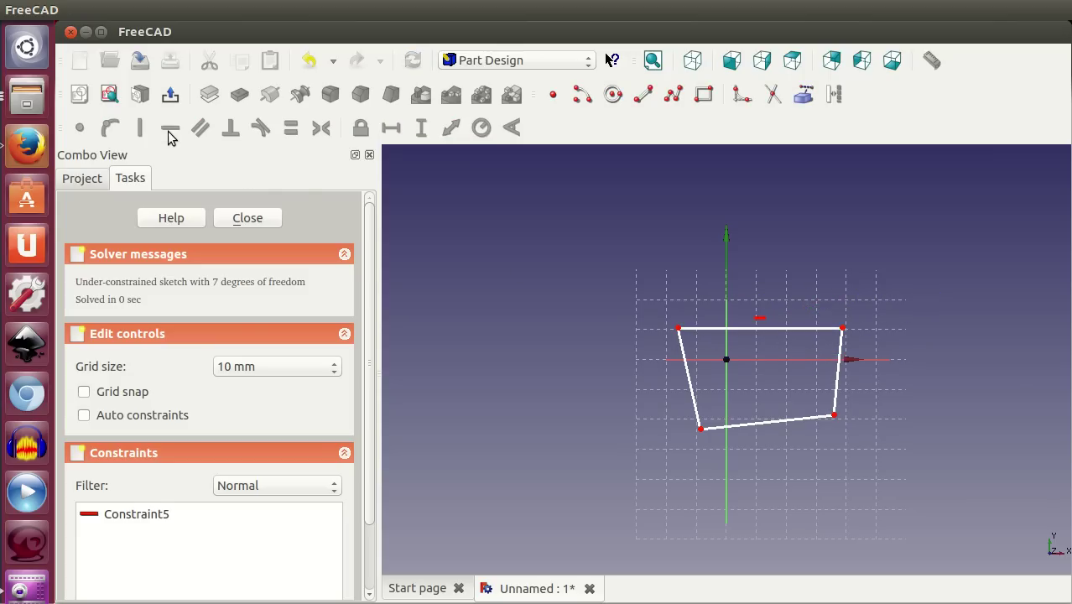
Constrain the bottom edge horizontal and drag its corners into a parallelogram
{"action": "left_click", "coordinate": [771, 425]}
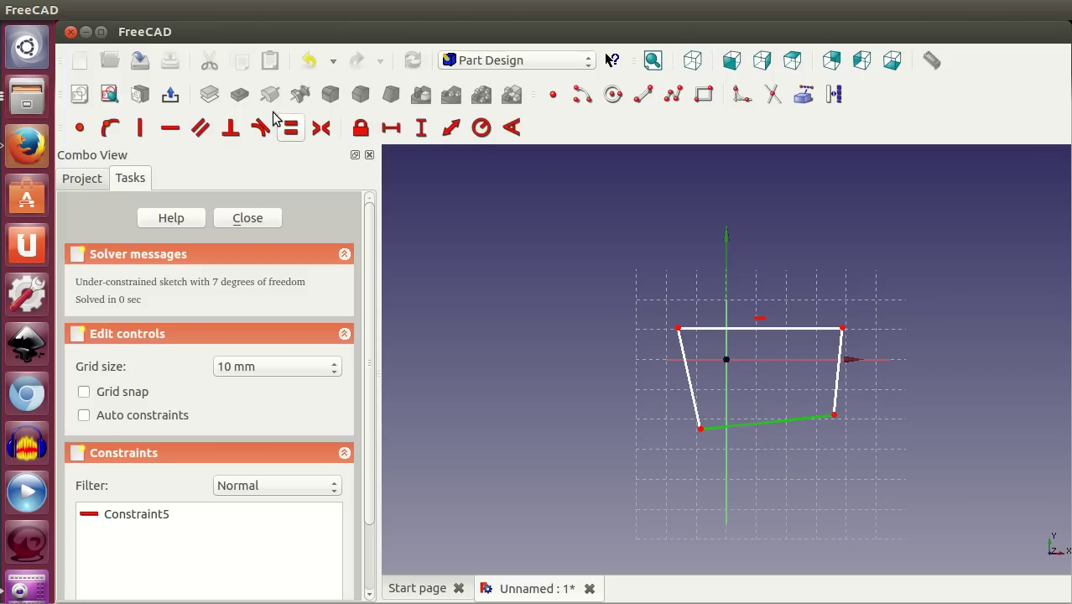
{"action": "left_click", "coordinate": [171, 131]}
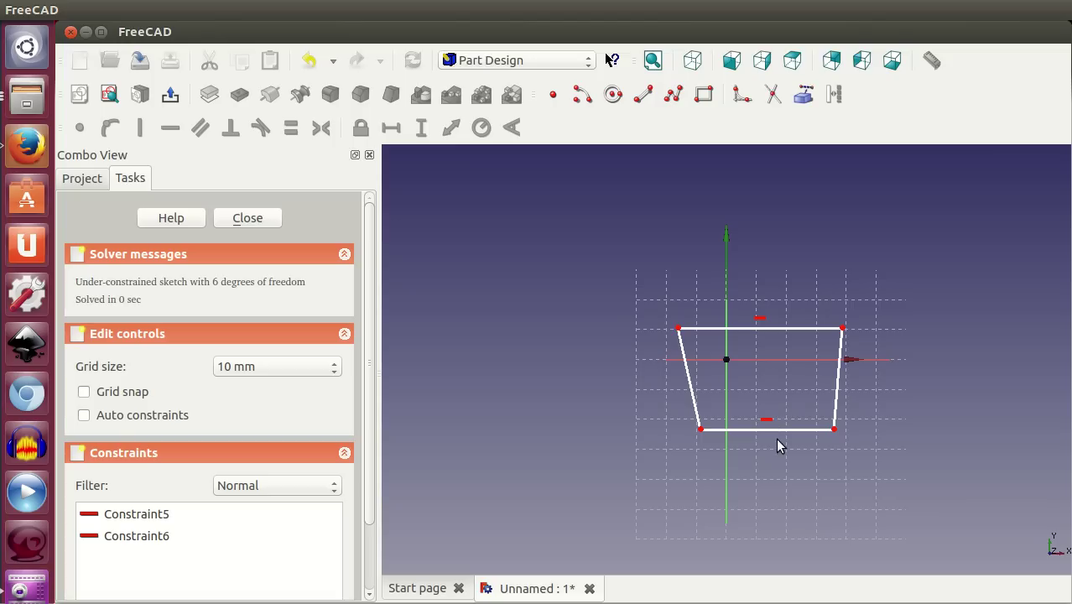
{"action": "mouse_move", "coordinate": [834, 430]}
{"action": "left_mouse_down"}
{"action": "mouse_move", "coordinate": [807, 448]}
{"action": "mouse_move", "coordinate": [880, 438]}
{"action": "left_mouse_up"}
{"action": "left_click_drag", "start_coordinate": [700, 438], "coordinate": [694, 430]}
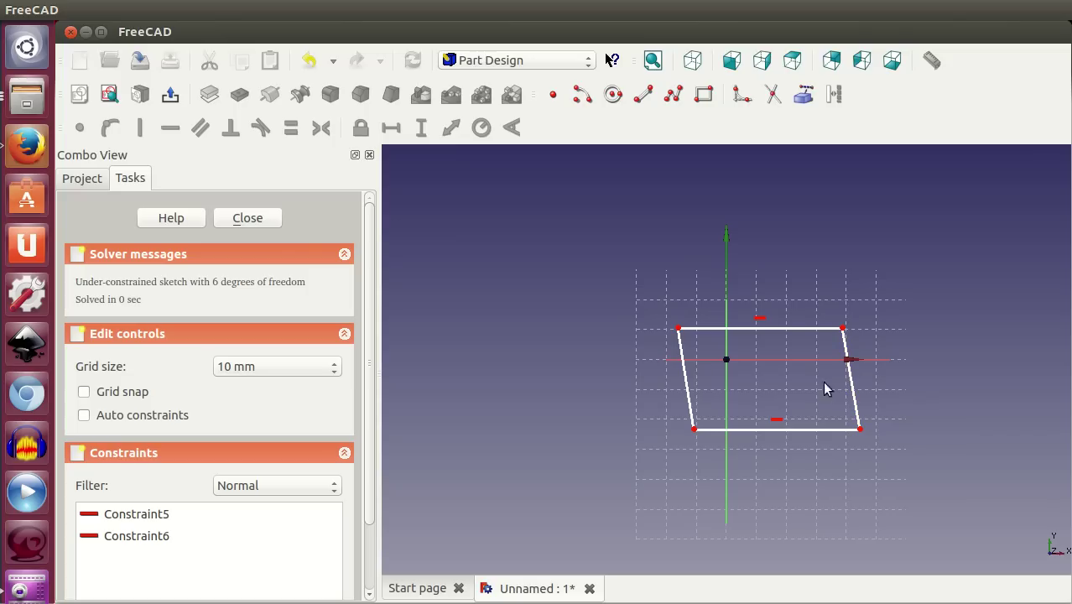
Constrain the left and right edges vertical, then drag corners to resize the rectangle
{"action": "left_click", "coordinate": [687, 392]}
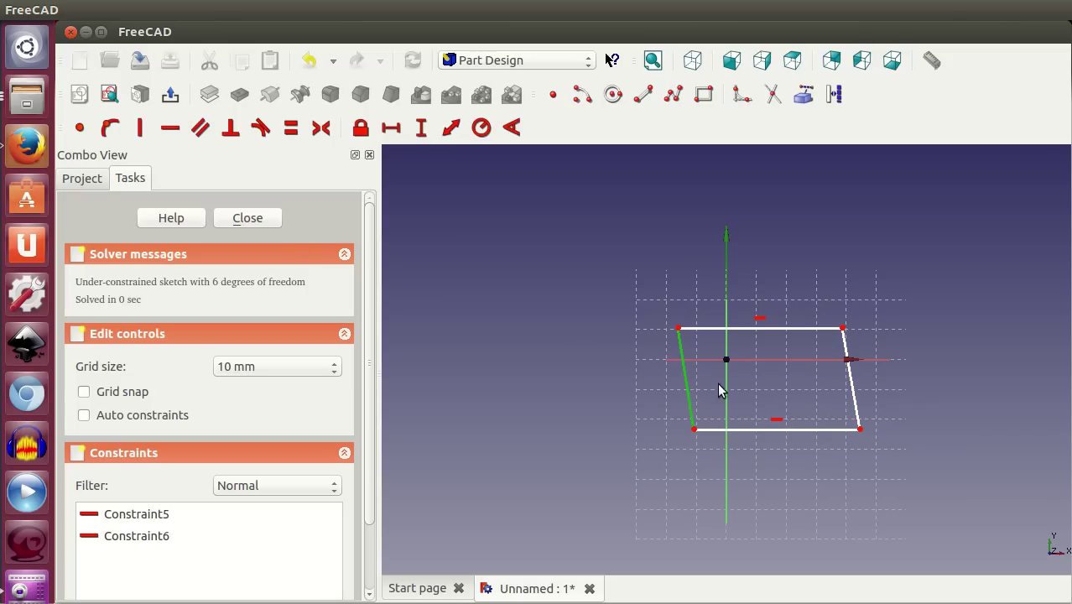
{"action": "left_click", "coordinate": [849, 384]}
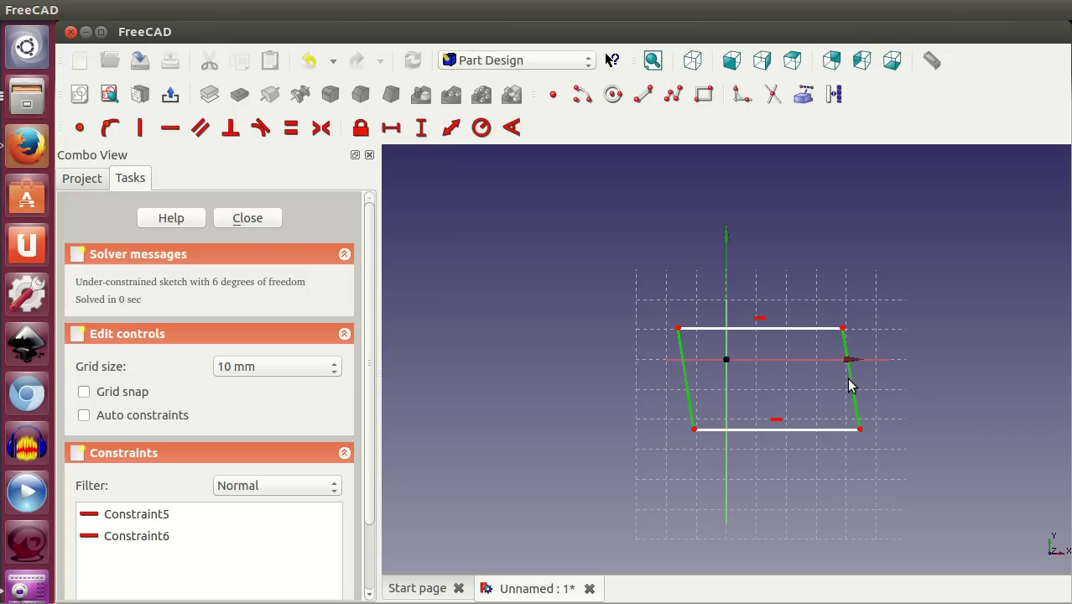
{"action": "left_click", "coordinate": [141, 129]}
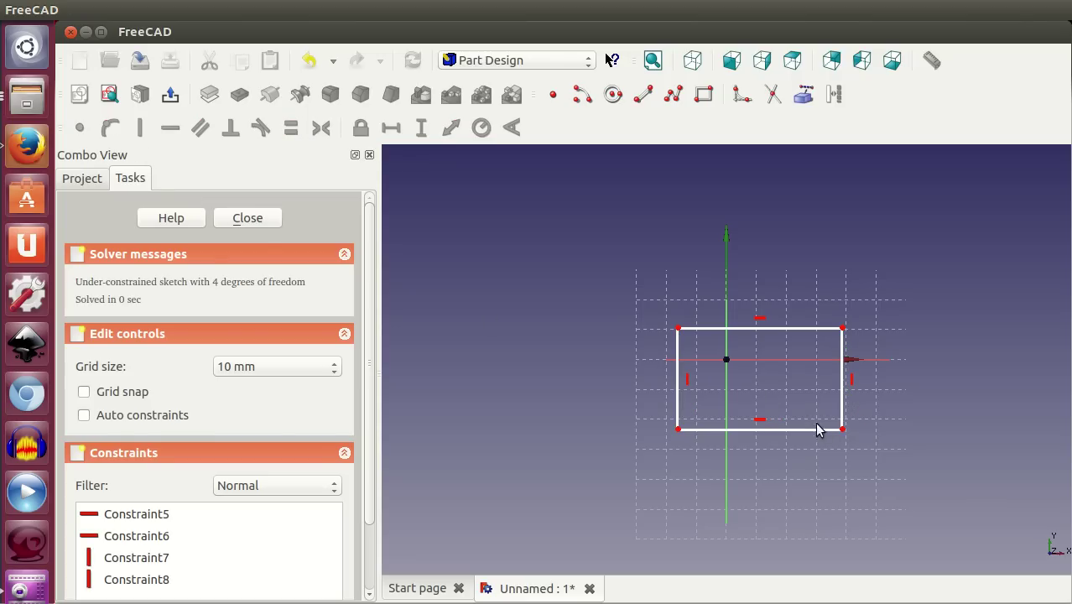
{"action": "left_click_drag", "start_coordinate": [842, 431], "coordinate": [838, 439]}
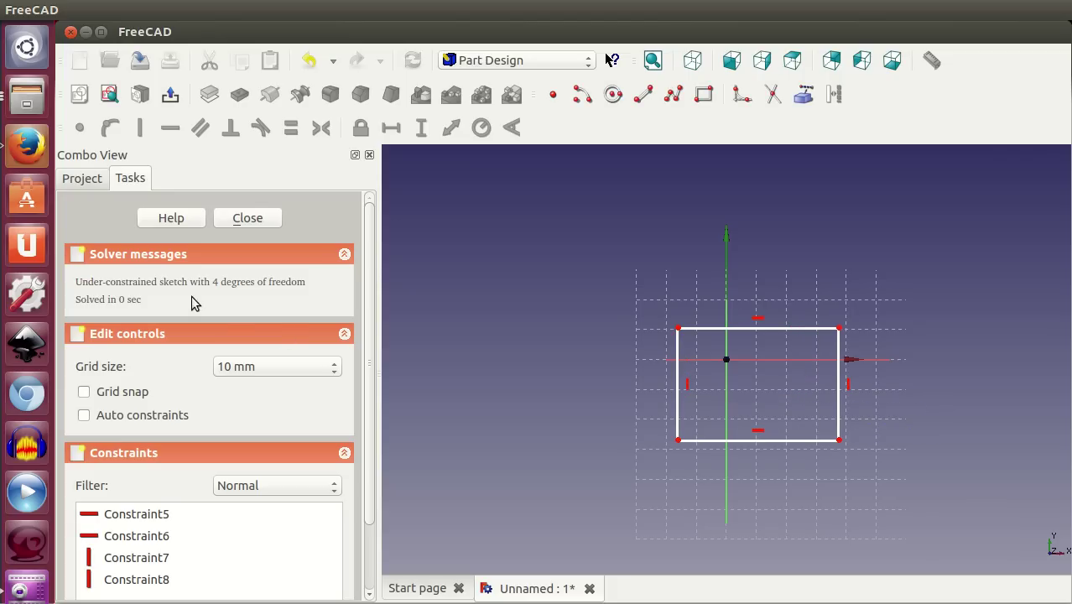
{"action": "mouse_move", "coordinate": [678, 440]}
{"action": "left_mouse_down"}
{"action": "mouse_move", "coordinate": [749, 443]}
{"action": "mouse_move", "coordinate": [669, 445]}
{"action": "mouse_move", "coordinate": [779, 401]}
{"action": "left_mouse_up"}
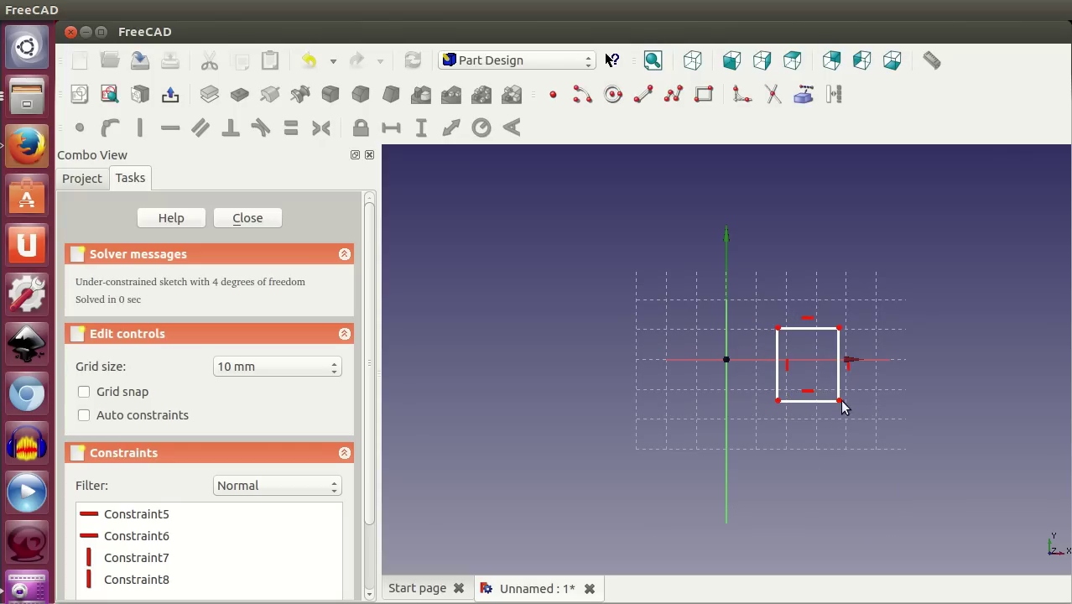
{"action": "left_click_drag", "start_coordinate": [840, 402], "coordinate": [903, 411]}
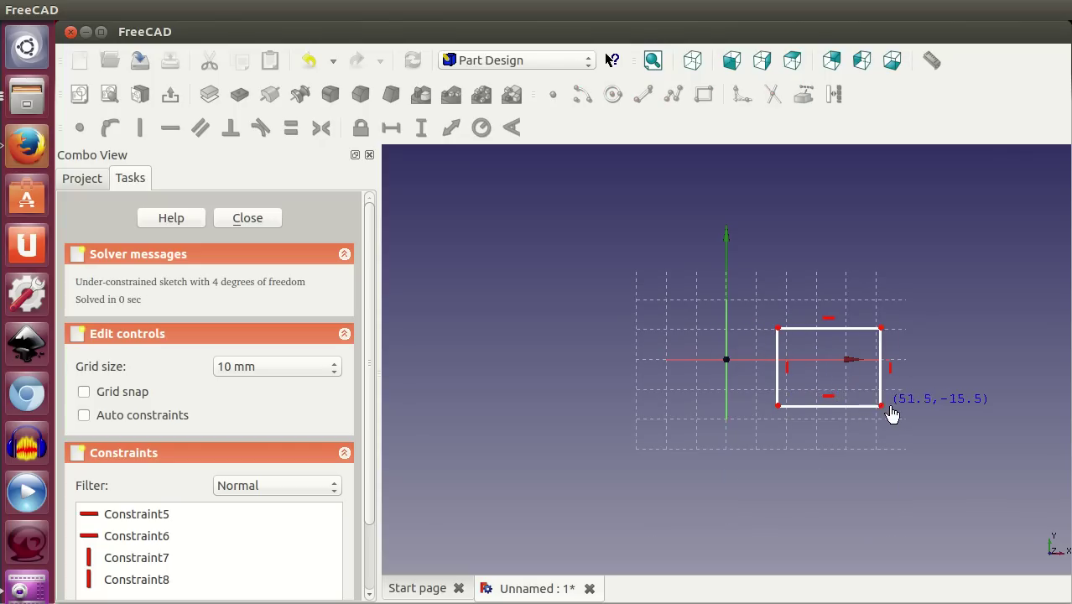
Make the bottom-left corner coincident with the origin, then drag the top edges to resize
{"action": "left_click", "coordinate": [778, 411]}
{"action": "left_click", "coordinate": [727, 360]}
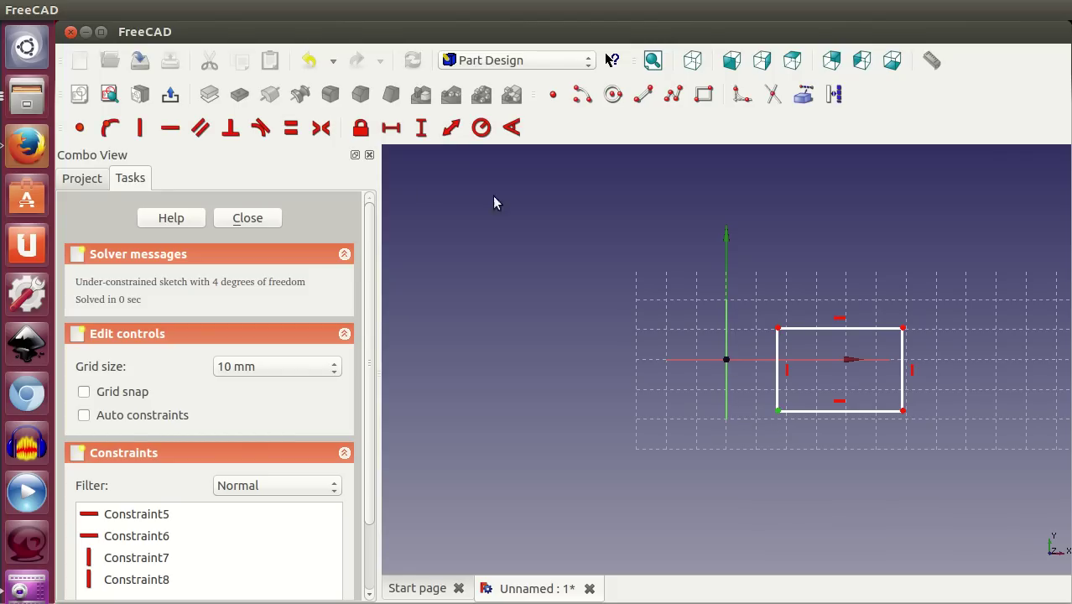
{"action": "left_click", "coordinate": [82, 126]}
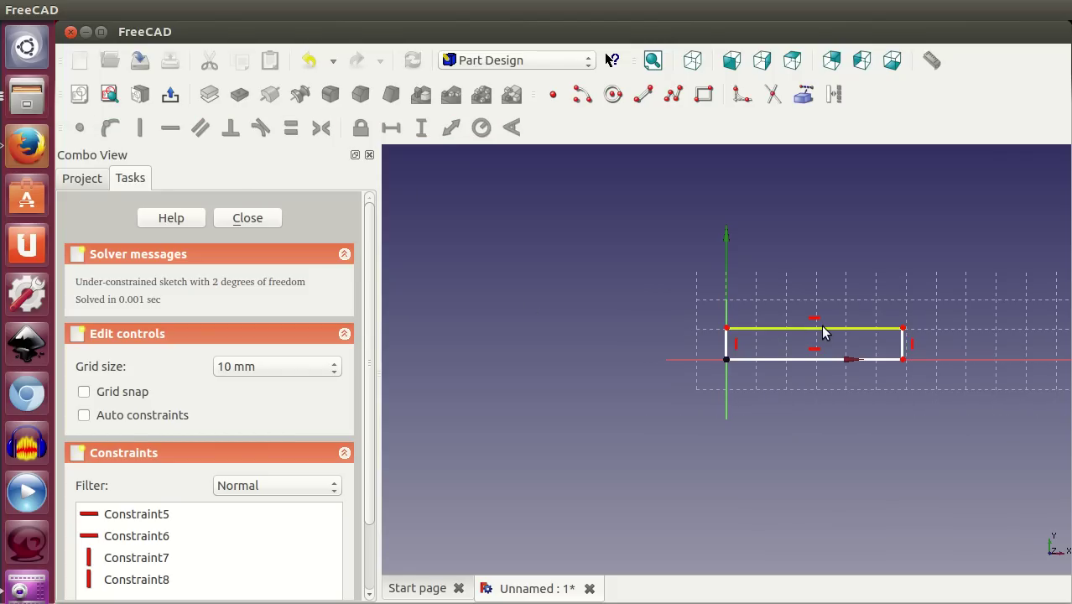
{"action": "mouse_move", "coordinate": [820, 333]}
{"action": "left_mouse_down"}
{"action": "mouse_move", "coordinate": [816, 200]}
{"action": "mouse_move", "coordinate": [802, 302]}
{"action": "left_mouse_up"}
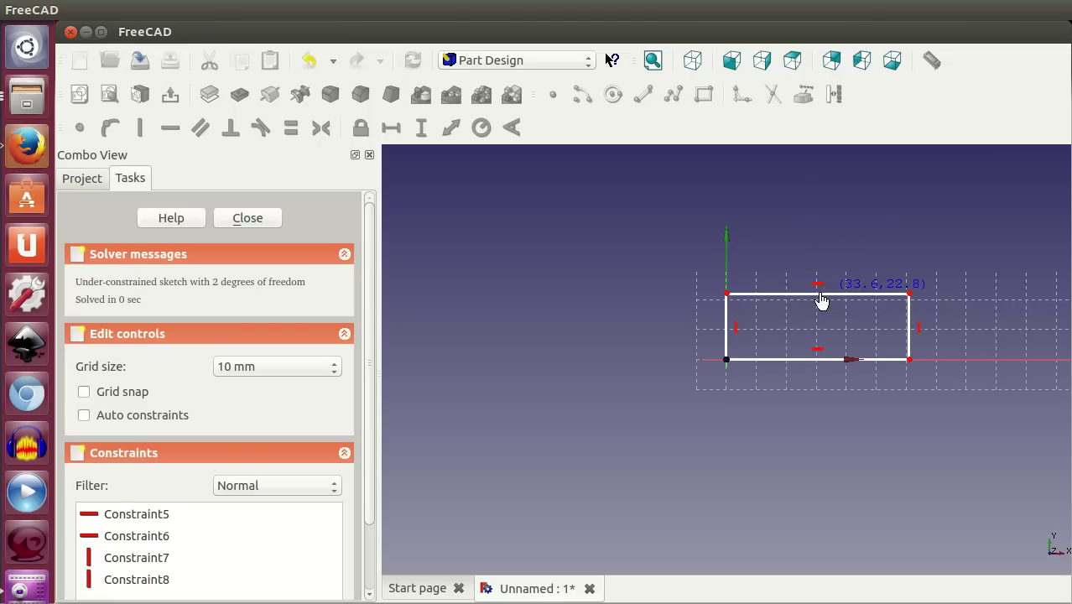
{"action": "mouse_move", "coordinate": [801, 302]}
{"action": "left_mouse_down"}
{"action": "mouse_move", "coordinate": [836, 311]}
{"action": "mouse_move", "coordinate": [797, 305]}
{"action": "left_mouse_up"}
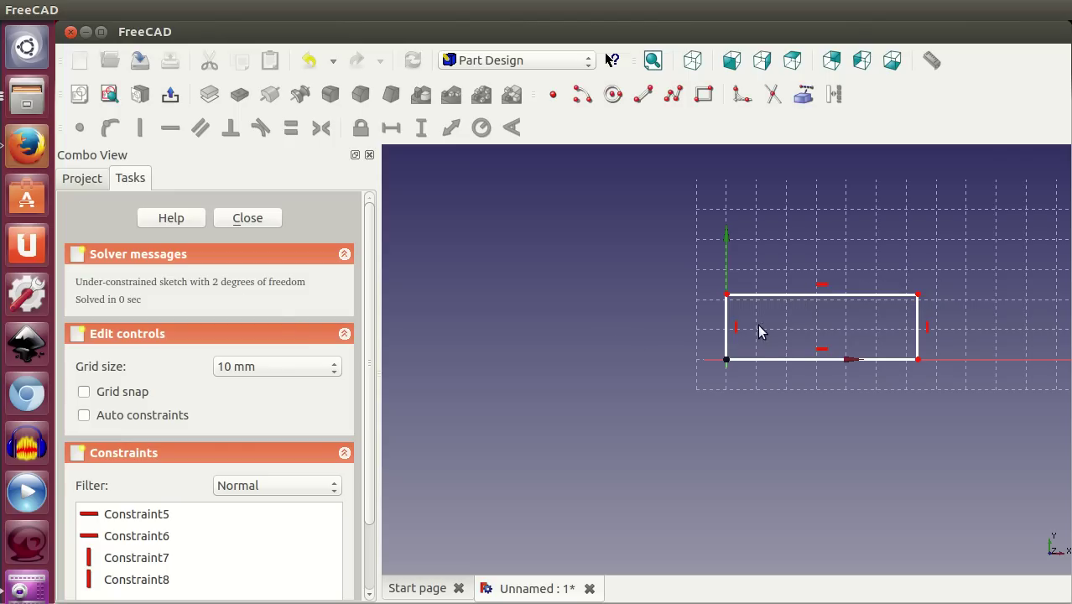
{"action": "mouse_move", "coordinate": [918, 293]}
{"action": "left_mouse_down"}
{"action": "mouse_move", "coordinate": [830, 294]}
{"action": "mouse_move", "coordinate": [962, 307]}
{"action": "left_mouse_up"}
Add a vertical distance constraint on the left edge and set the height to 20
{"action": "left_click", "coordinate": [727, 329]}
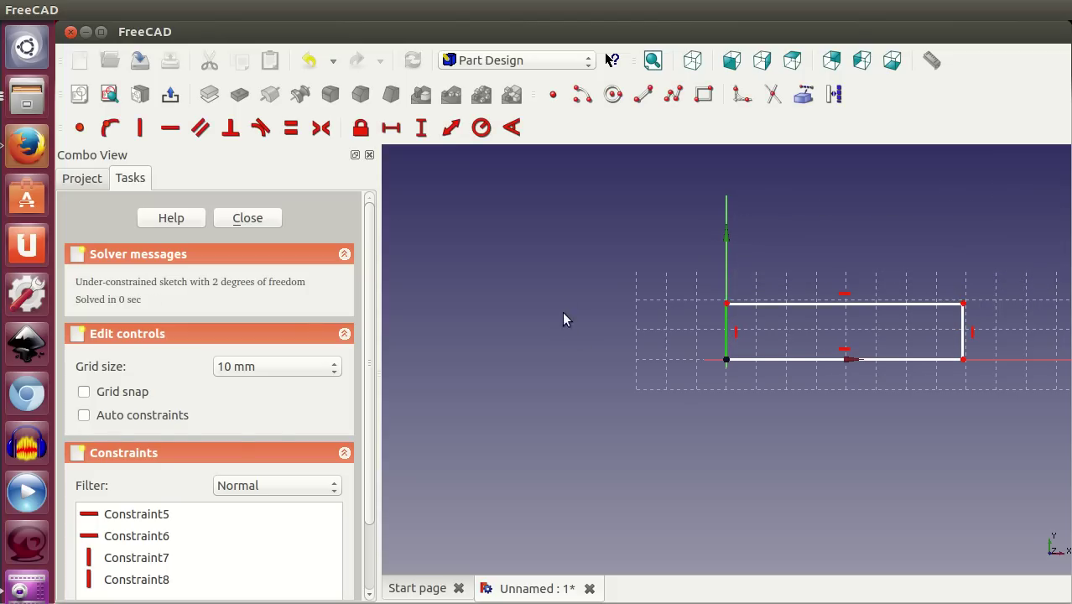
{"action": "left_click", "coordinate": [422, 132]}
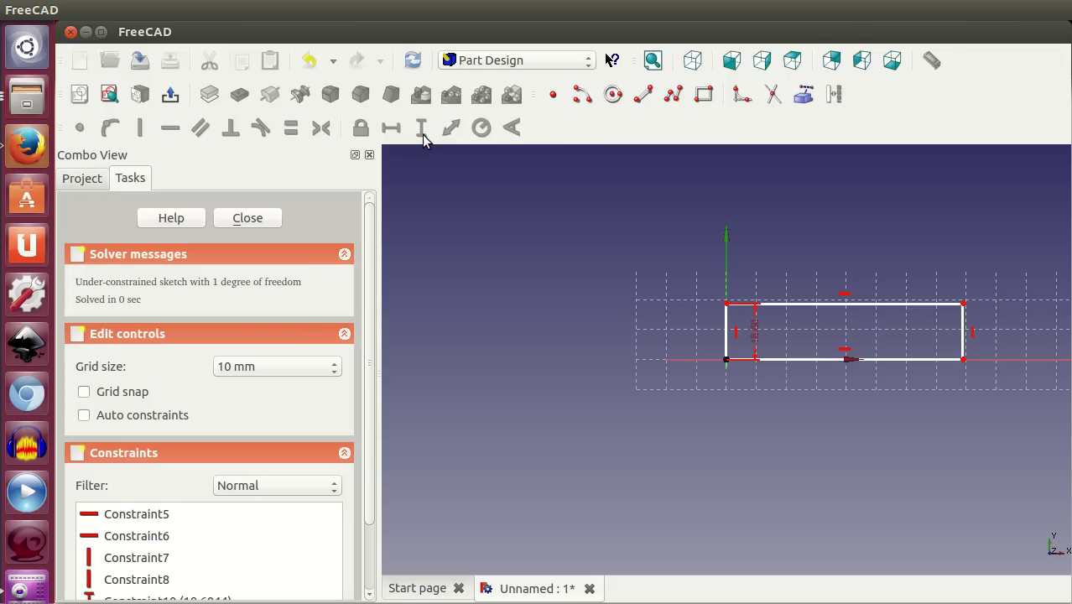
{"action": "left_click_drag", "start_coordinate": [755, 336], "coordinate": [678, 335]}
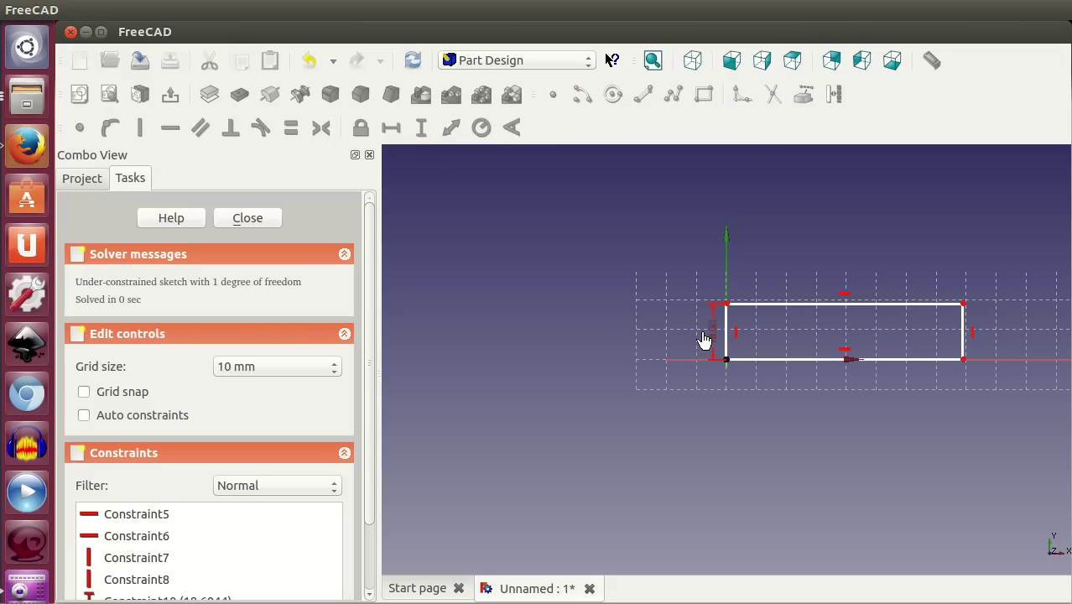
{"action": "mouse_move", "coordinate": [963, 306]}
{"action": "left_mouse_down"}
{"action": "mouse_move", "coordinate": [842, 308]}
{"action": "mouse_move", "coordinate": [962, 309]}
{"action": "mouse_move", "coordinate": [822, 333]}
{"action": "mouse_move", "coordinate": [921, 306]}
{"action": "left_mouse_up"}
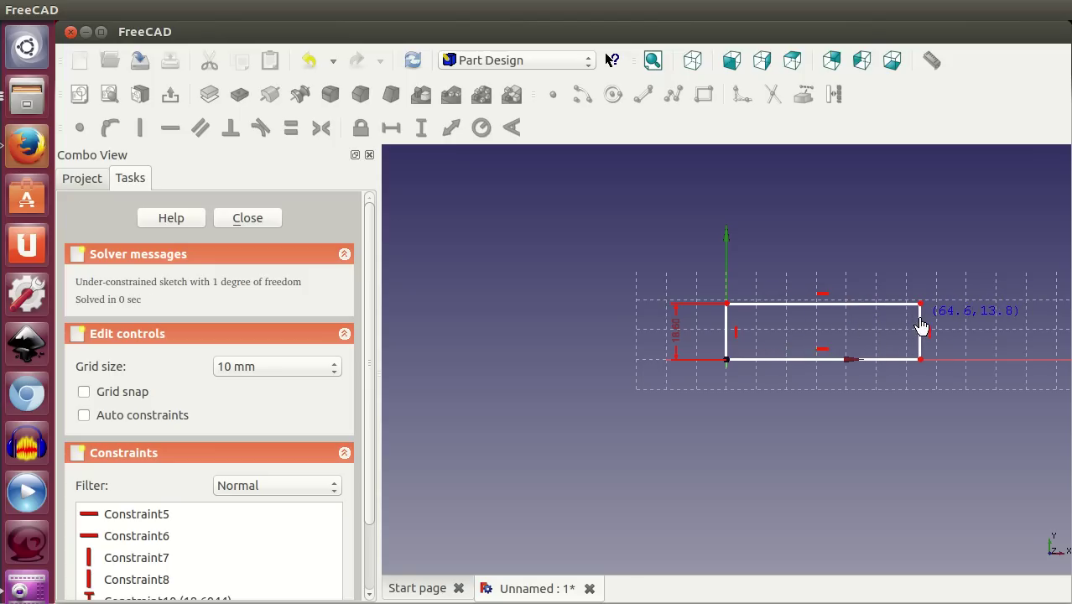
{"action": "left_click", "coordinate": [676, 333]}
{"action": "double_click", "coordinate": [676, 333]}
{"action": "left_click", "coordinate": [726, 350]}
{"action": "triple_click", "coordinate": [726, 350]}
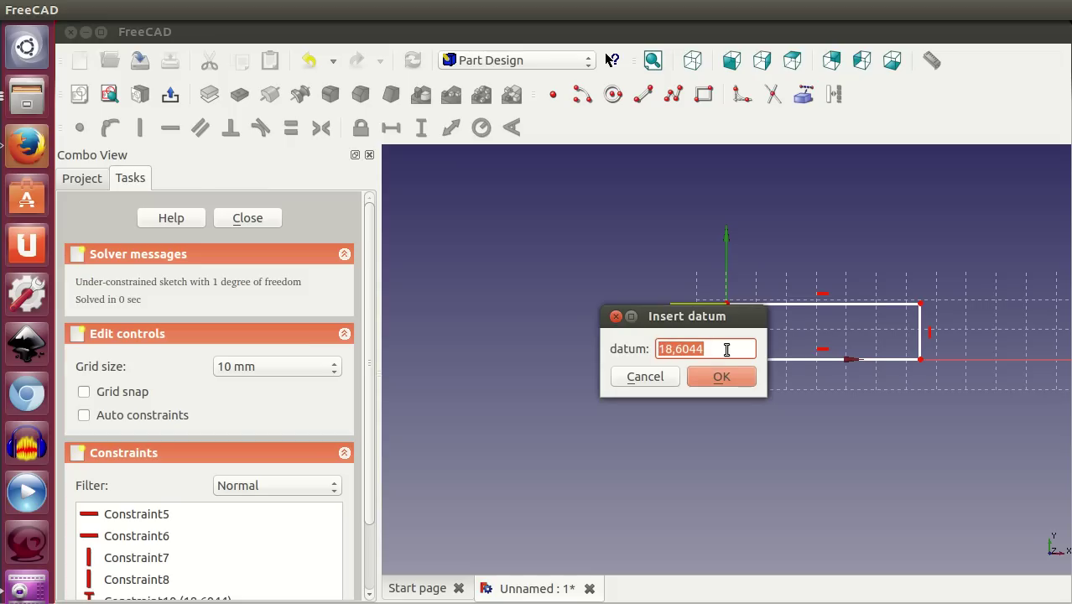
{"action": "type", "text": "20"}
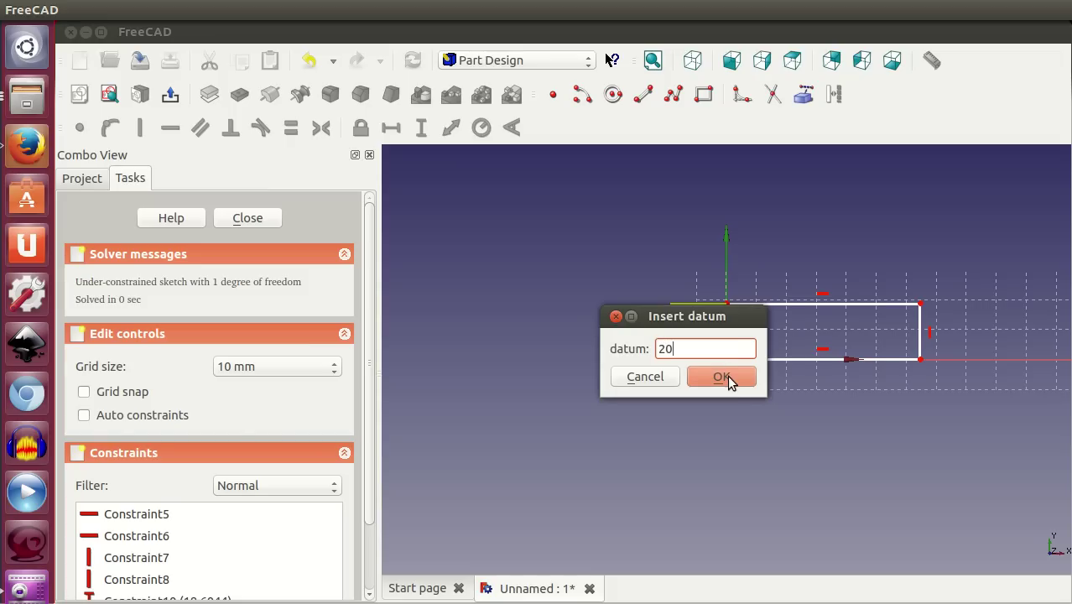
{"action": "left_click", "coordinate": [727, 375]}
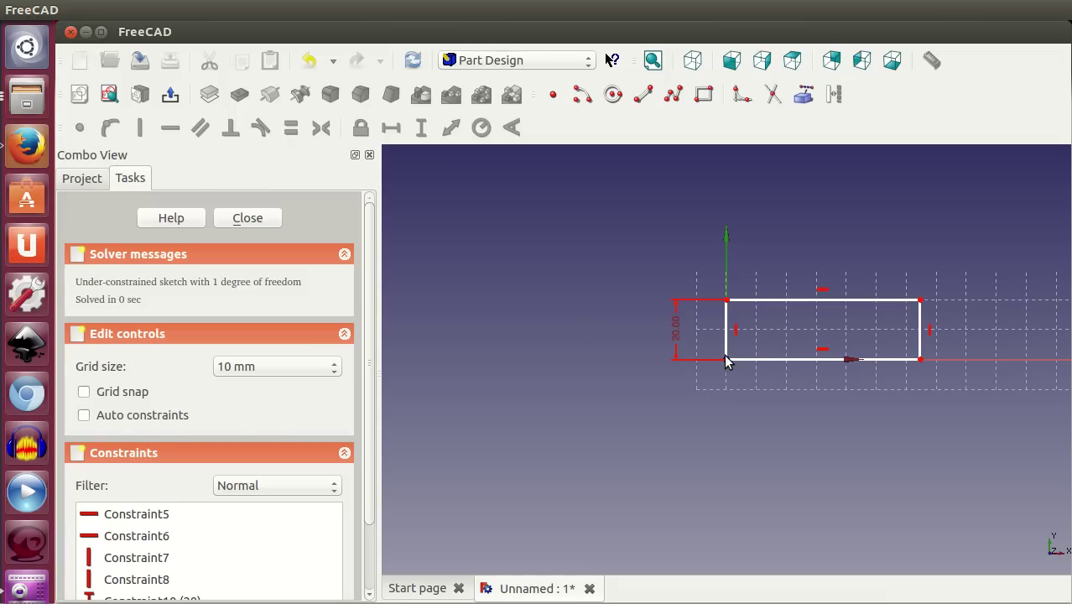
Reposition the 20.00 dimension beside the left edge and narrow the rectangle
{"action": "left_click_drag", "start_coordinate": [676, 329], "coordinate": [641, 336]}
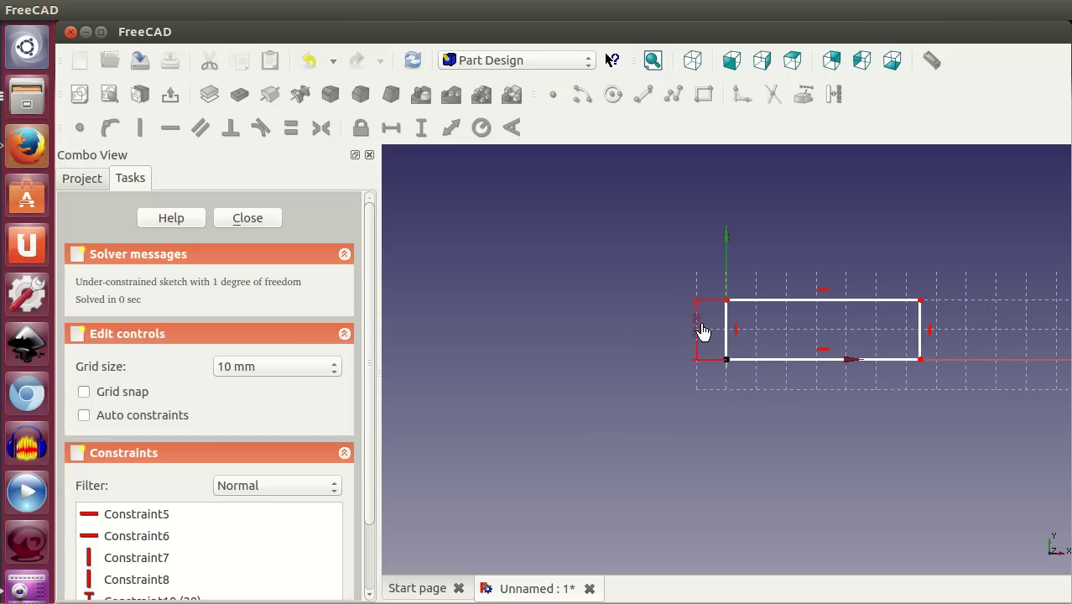
{"action": "mouse_move", "coordinate": [641, 337]}
{"action": "left_mouse_down"}
{"action": "mouse_move", "coordinate": [671, 338]}
{"action": "mouse_move", "coordinate": [663, 396]}
{"action": "mouse_move", "coordinate": [679, 334]}
{"action": "left_mouse_up"}
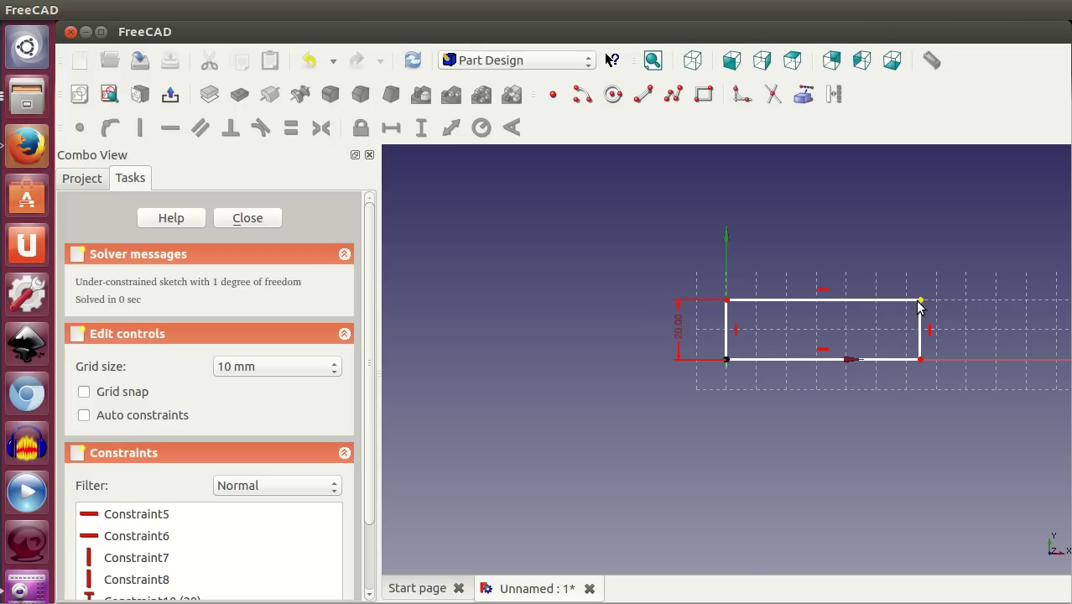
{"action": "mouse_move", "coordinate": [920, 326]}
{"action": "left_mouse_down"}
{"action": "mouse_move", "coordinate": [803, 325]}
{"action": "mouse_move", "coordinate": [832, 306]}
{"action": "left_mouse_up"}
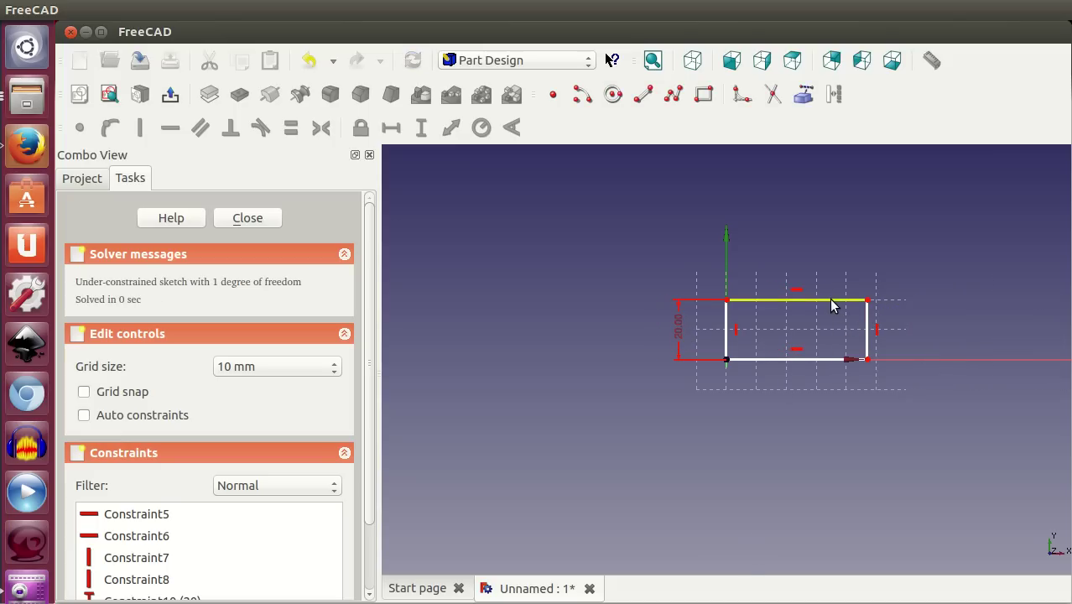
Add a horizontal distance constraint on the top edge and change the width from 47.00 to 50
{"action": "left_click", "coordinate": [833, 306]}
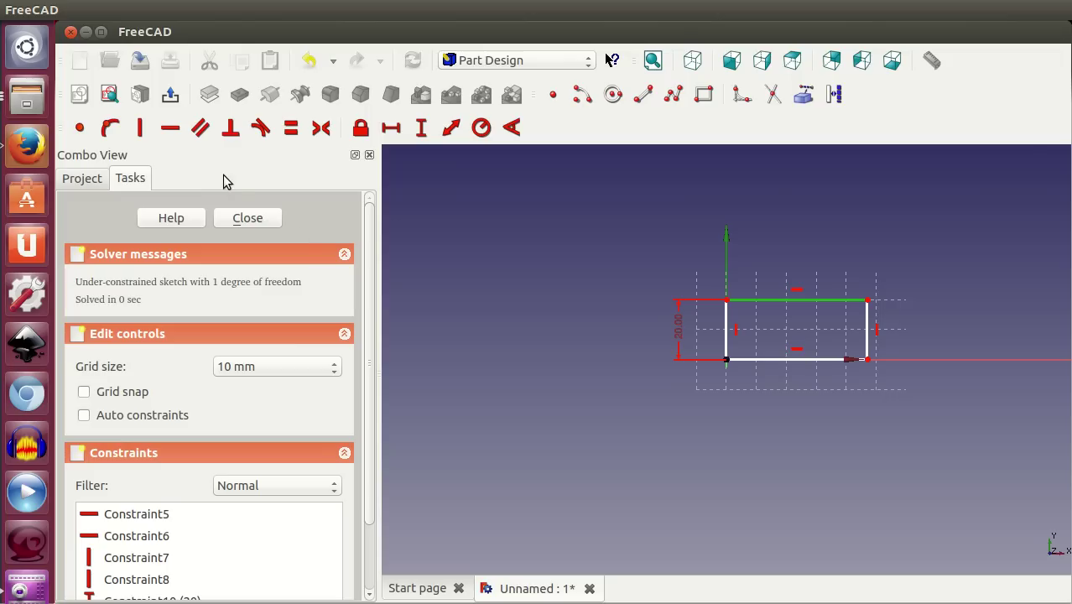
{"action": "left_click", "coordinate": [390, 130]}
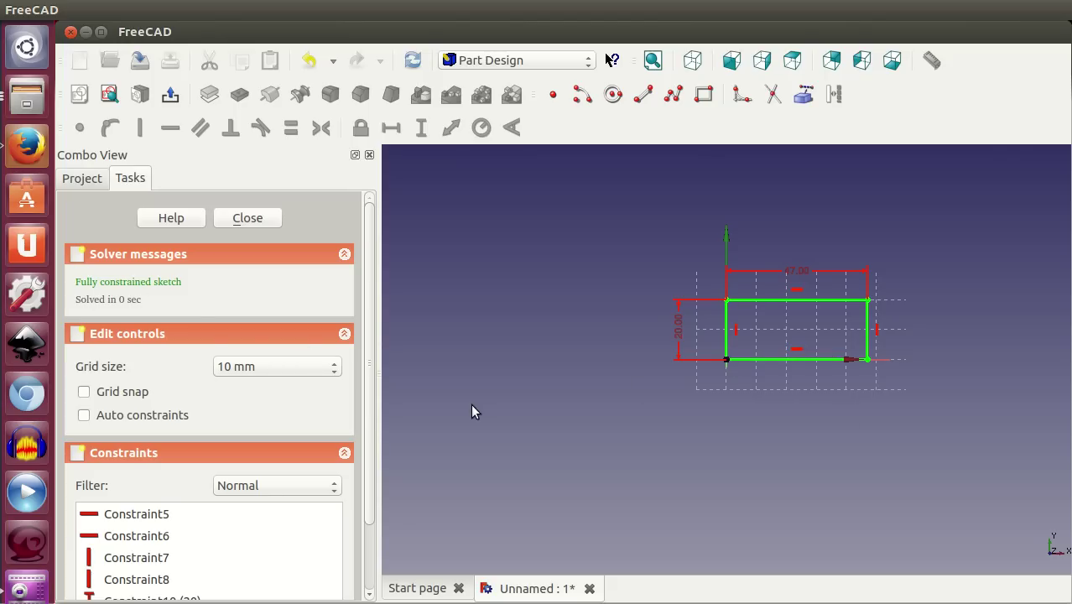
{"action": "double_click", "coordinate": [801, 281]}
{"action": "double_click", "coordinate": [838, 293]}
{"action": "triple_click", "coordinate": [838, 293]}
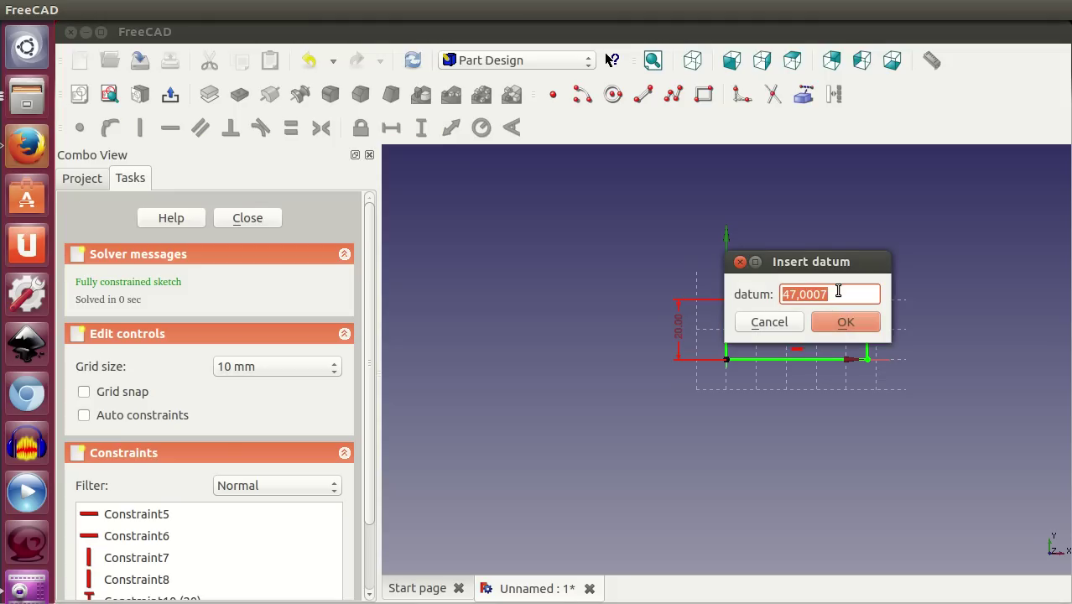
{"action": "type", "text": "50"}
{"action": "key", "text": "Return"}
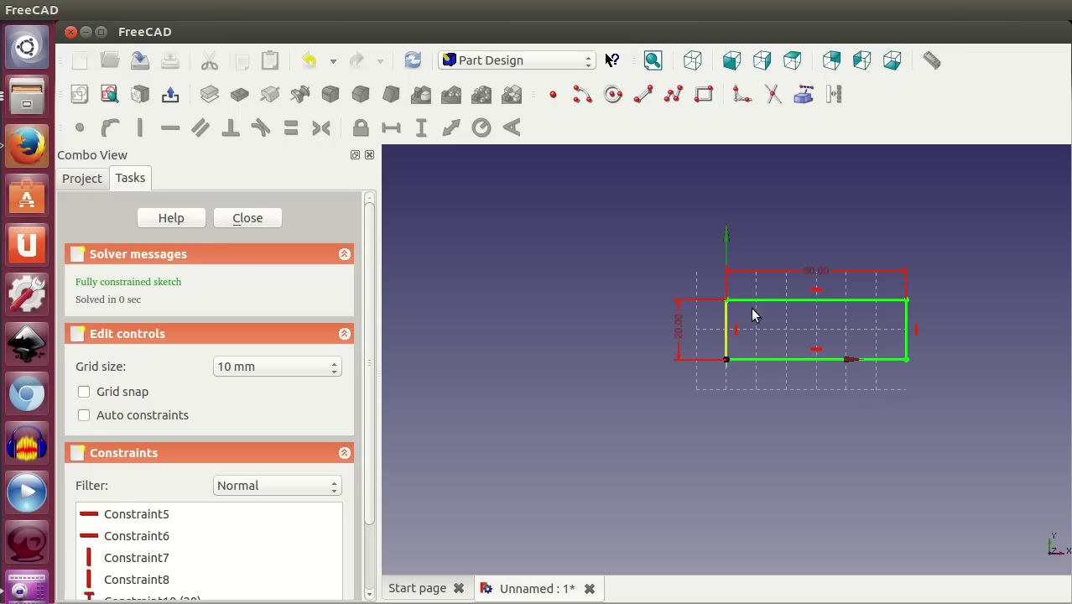
Replace the 60.00 dimension with an Equal constraint on the left and top edges, forming a 20 × 20 square, then delete everything
{"action": "left_click", "coordinate": [818, 280]}
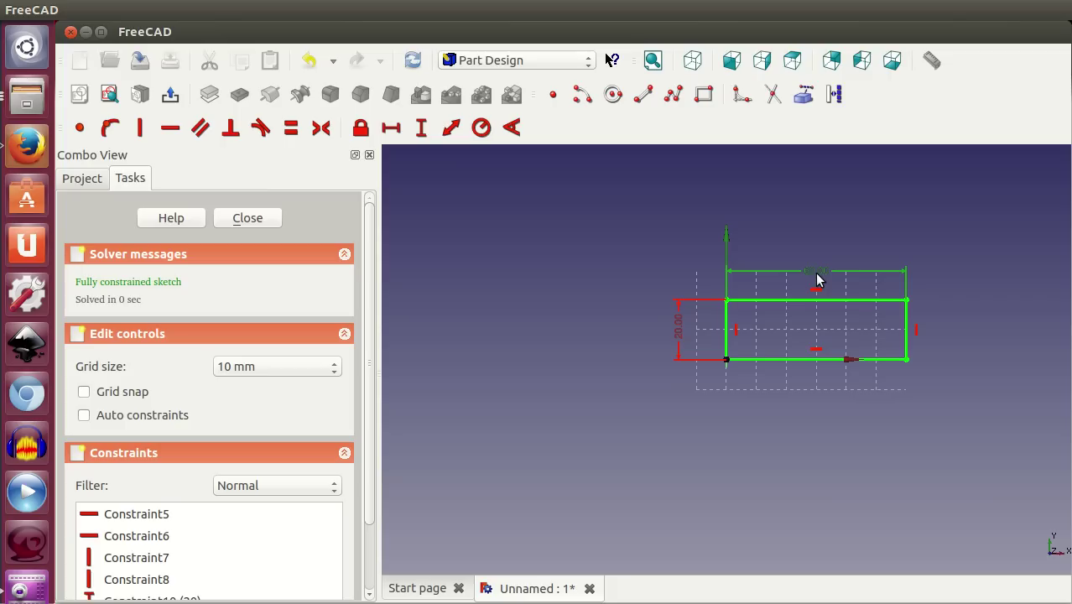
{"action": "key", "text": "Delete"}
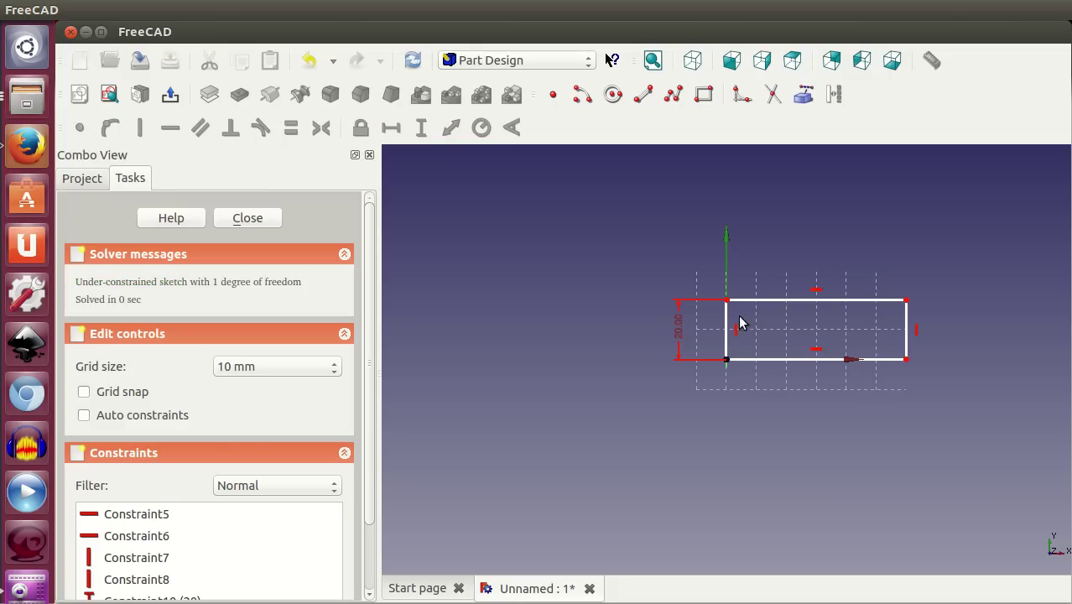
{"action": "left_click", "coordinate": [727, 324]}
{"action": "left_click", "coordinate": [747, 300]}
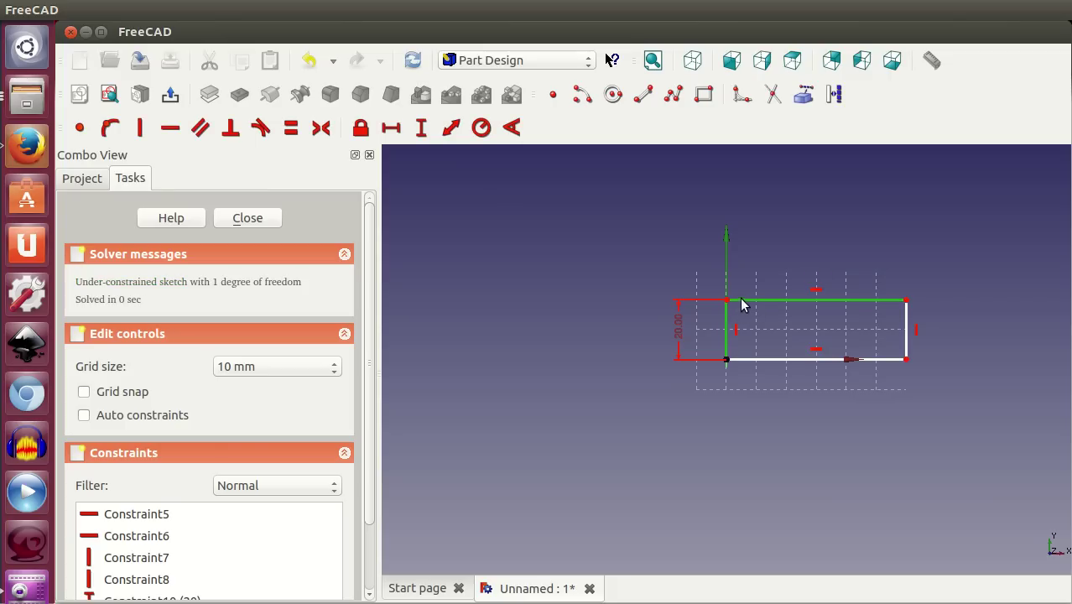
{"action": "left_click", "coordinate": [291, 130]}
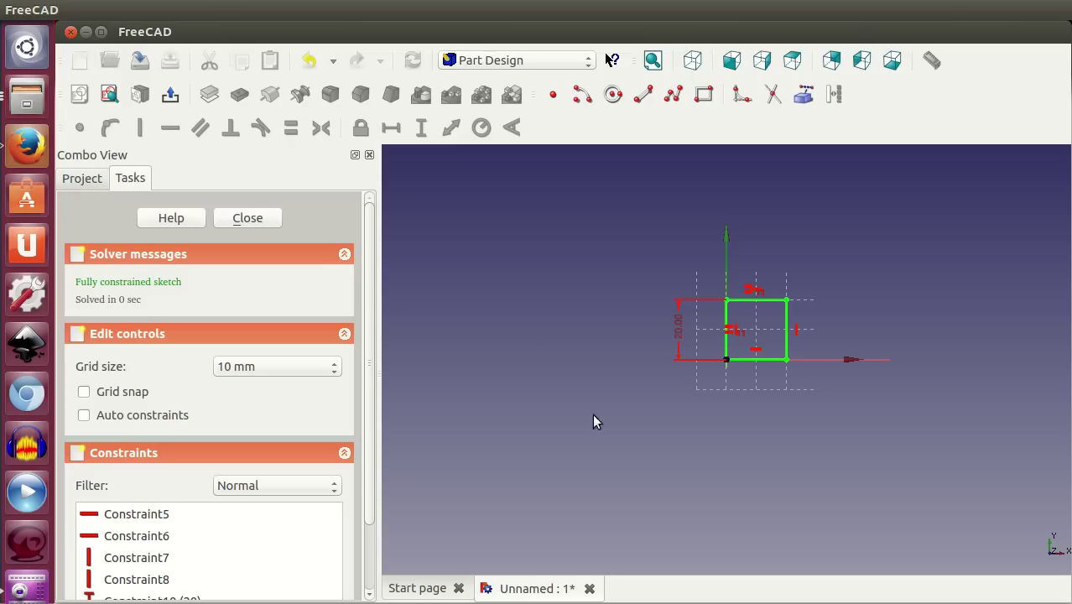
{"action": "left_click_drag", "start_coordinate": [626, 240], "coordinate": [910, 458]}
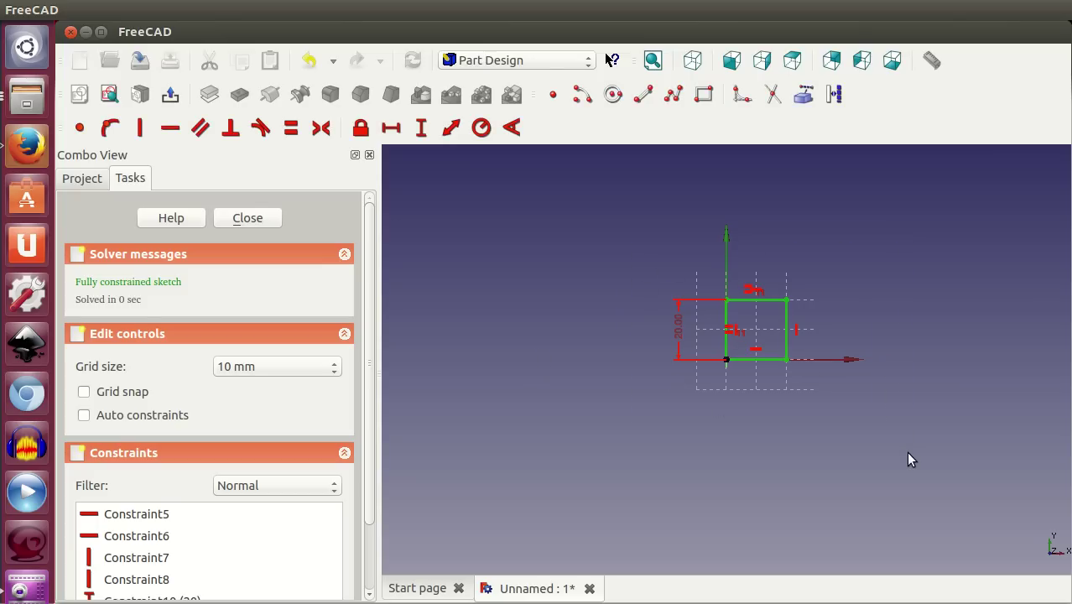
{"action": "key", "text": "Delete"}
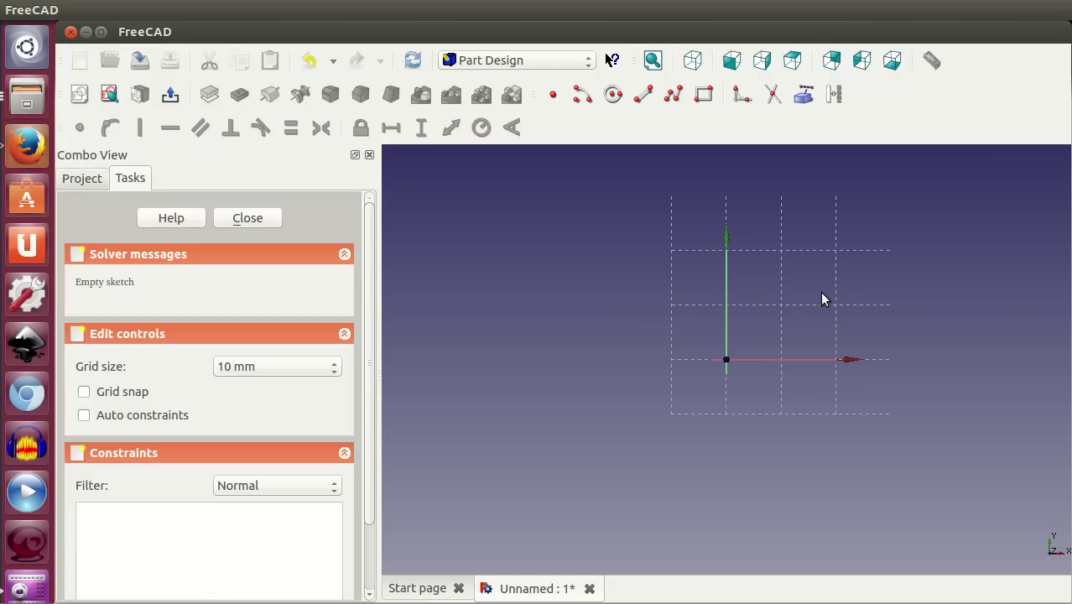
With Auto constraints enabled, draw a closed four-line polyline rectangle right of the vertical axis
{"action": "left_click", "coordinate": [674, 106]}
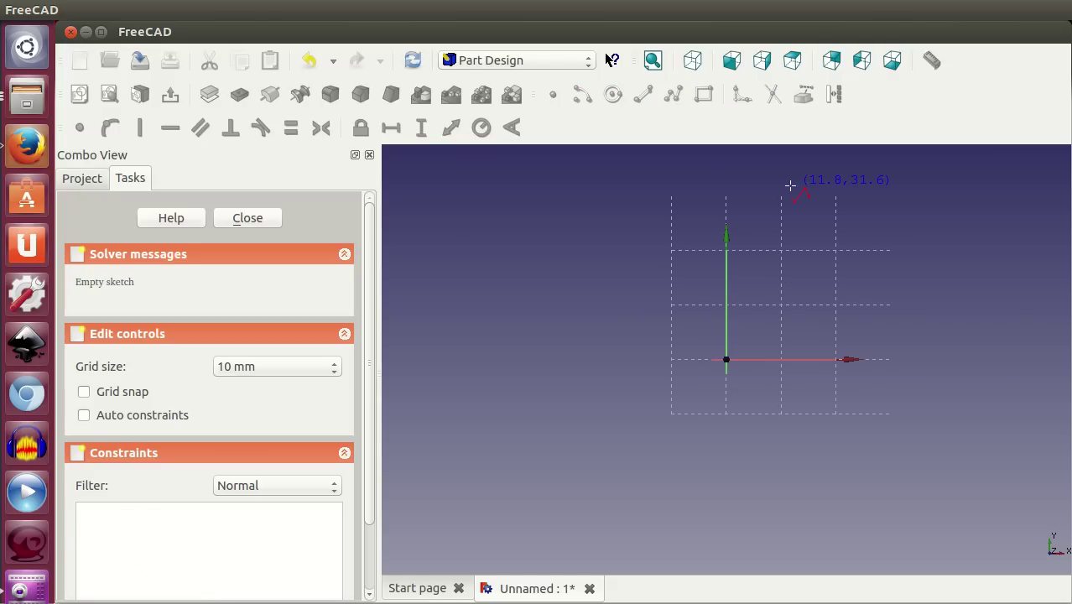
{"action": "left_click", "coordinate": [114, 412]}
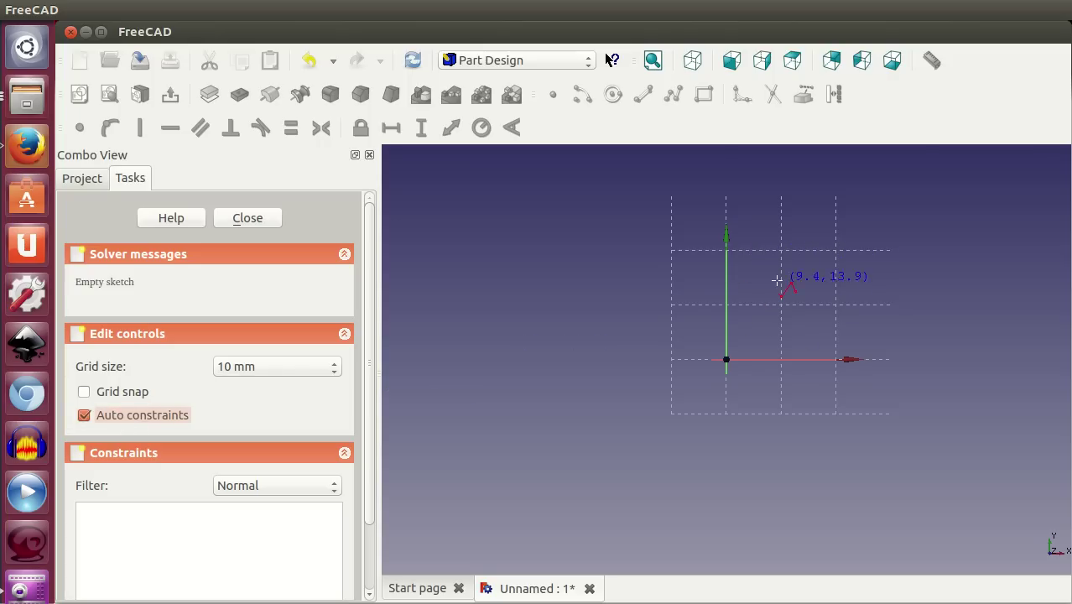
{"action": "left_click", "coordinate": [739, 250]}
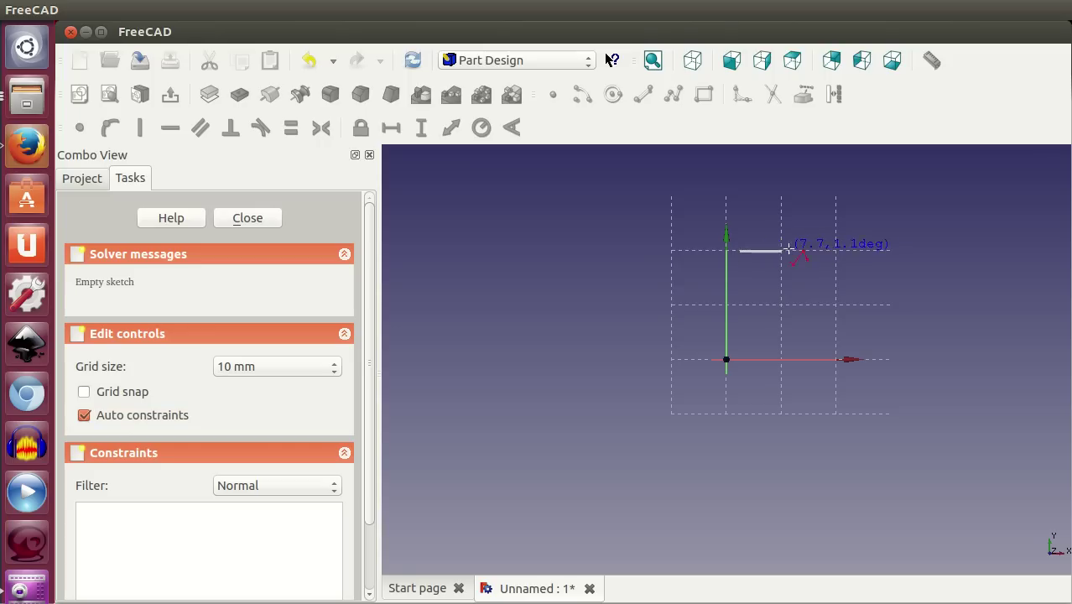
{"action": "left_click", "coordinate": [842, 249]}
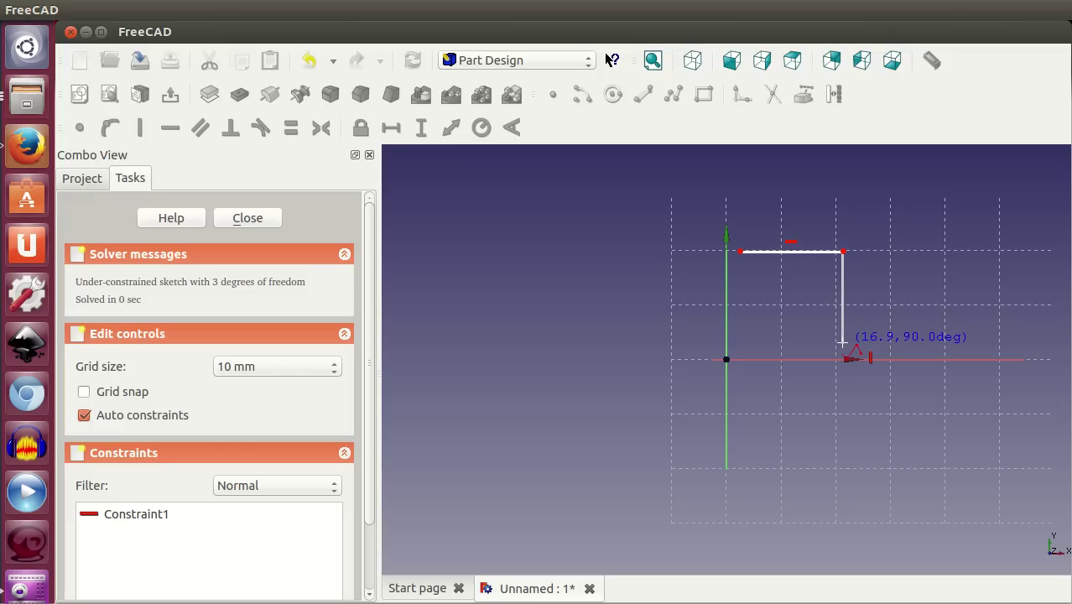
{"action": "left_click", "coordinate": [843, 343]}
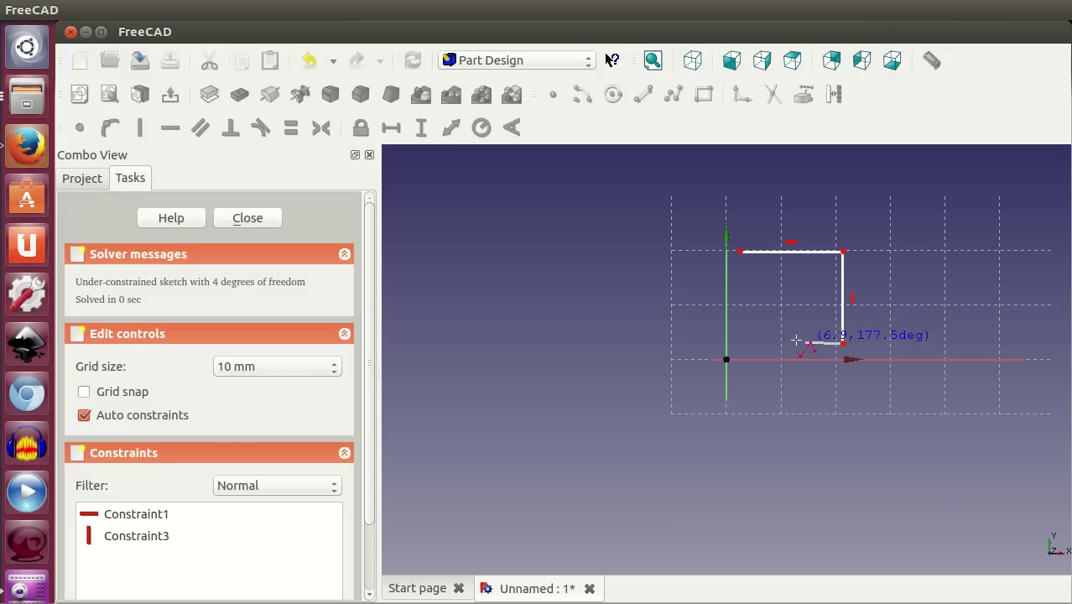
{"action": "left_click", "coordinate": [739, 343]}
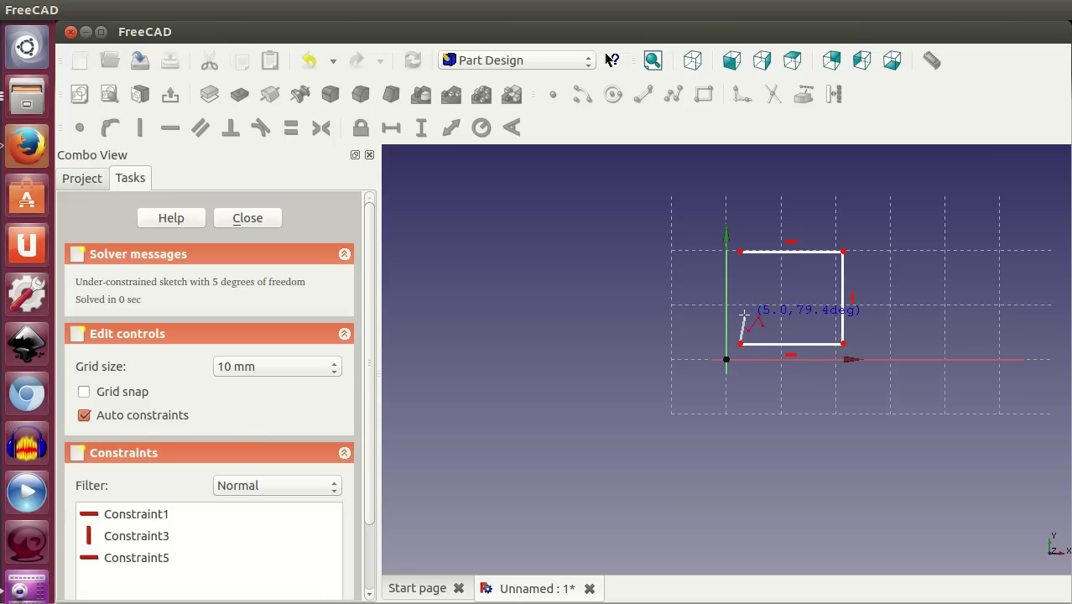
{"action": "left_click", "coordinate": [740, 254]}
Drag the rectangle's bottom edge and corner to enlarge it, then box-select it
{"action": "mouse_move", "coordinate": [824, 344]}
{"action": "left_mouse_down"}
{"action": "mouse_move", "coordinate": [856, 419]}
{"action": "mouse_move", "coordinate": [977, 400]}
{"action": "left_mouse_up"}
{"action": "left_click_drag", "start_coordinate": [810, 401], "coordinate": [785, 397]}
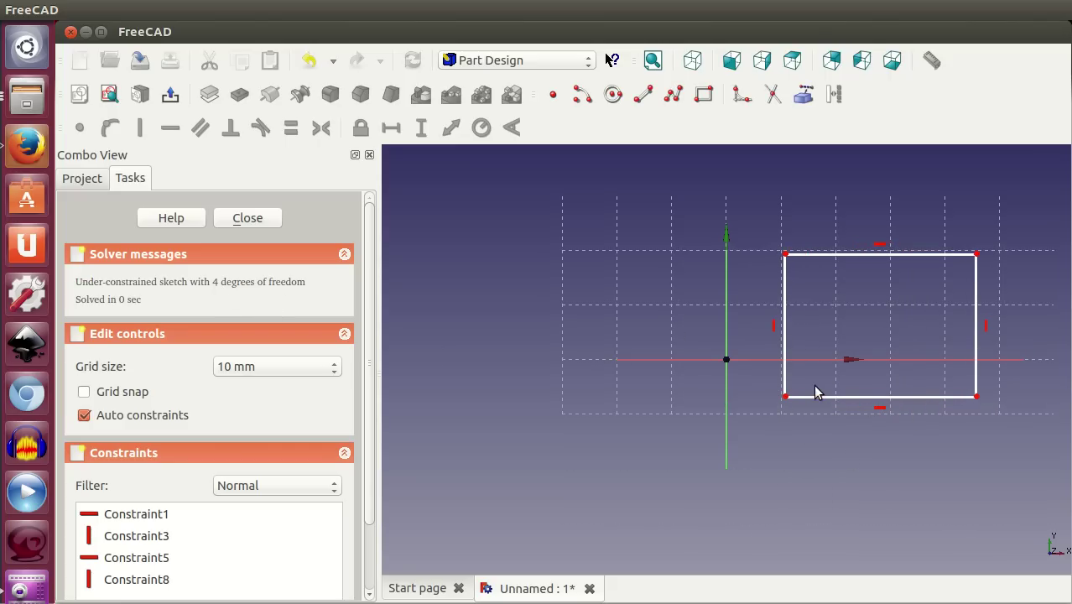
{"action": "left_click_drag", "start_coordinate": [759, 213], "coordinate": [1021, 448]}
Delete the old rectangle and draw a new rectangle straddling the vertical axis
{"action": "key", "text": "Delete"}
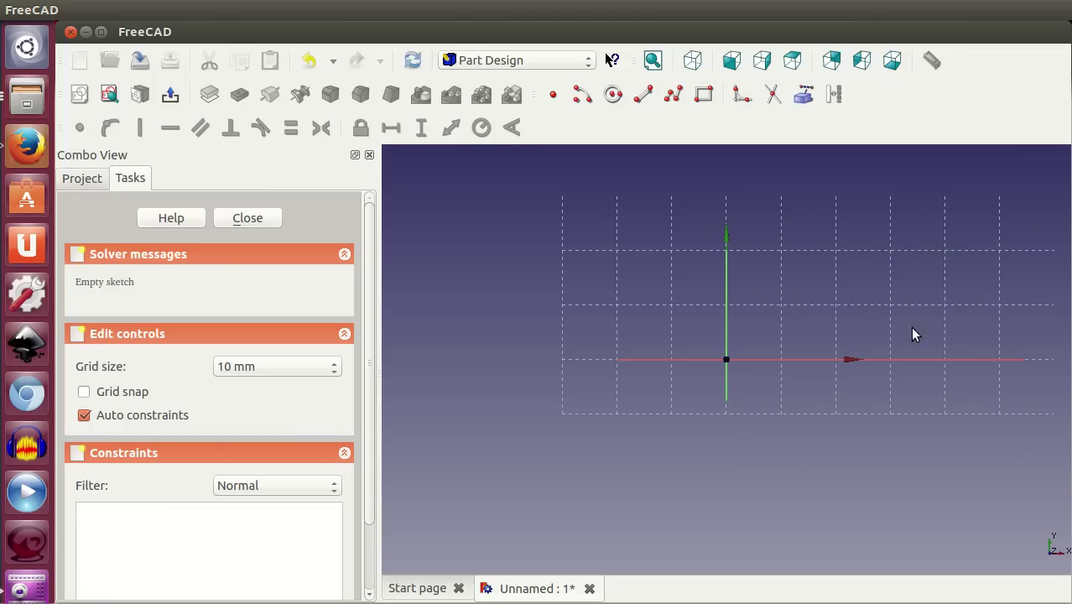
{"action": "left_click", "coordinate": [703, 95]}
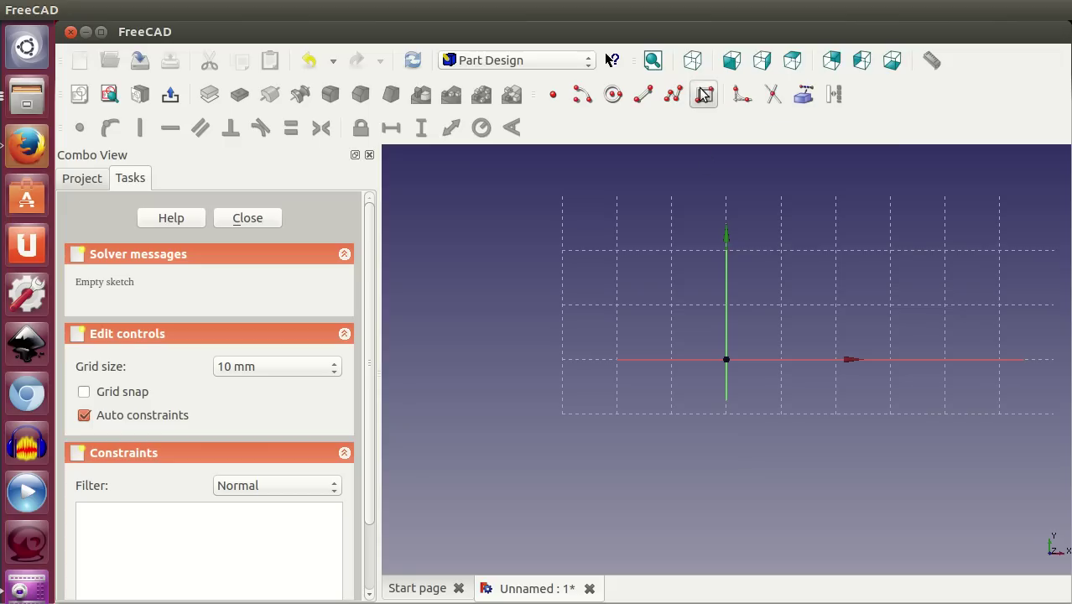
{"action": "left_click", "coordinate": [670, 250]}
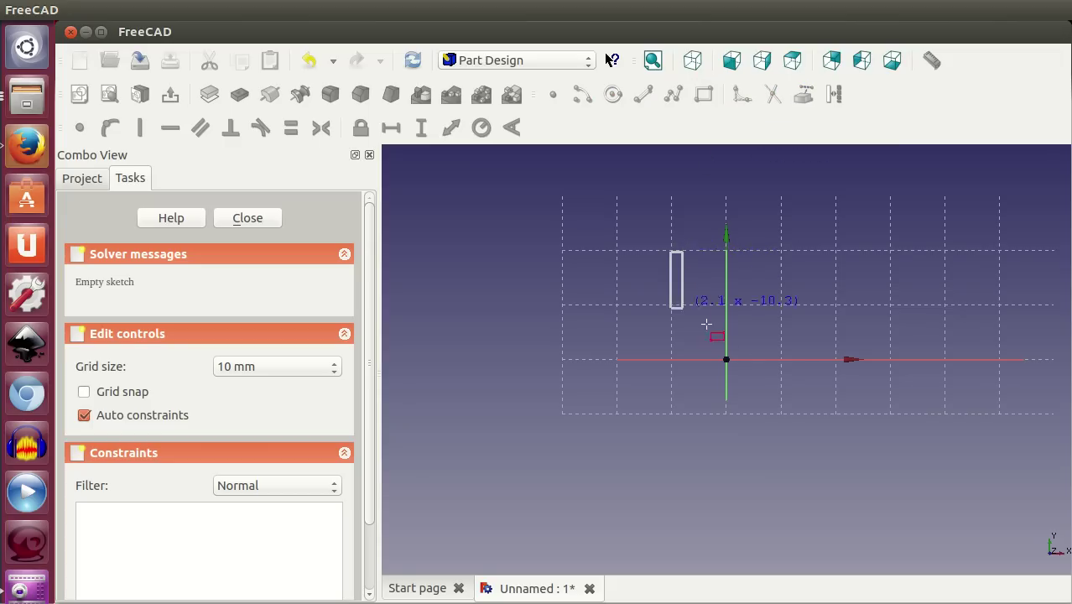
{"action": "left_click", "coordinate": [887, 393]}
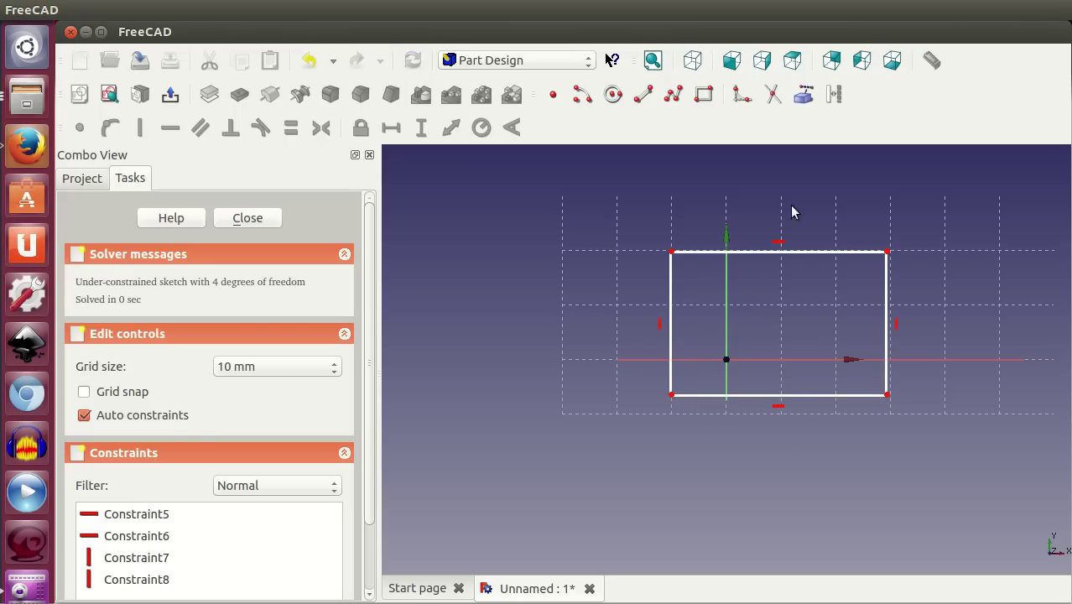
Remove the right edge's vertical constraint and drag the top-right corners apart, skewing and splitting the outline
{"action": "left_click", "coordinate": [894, 323]}
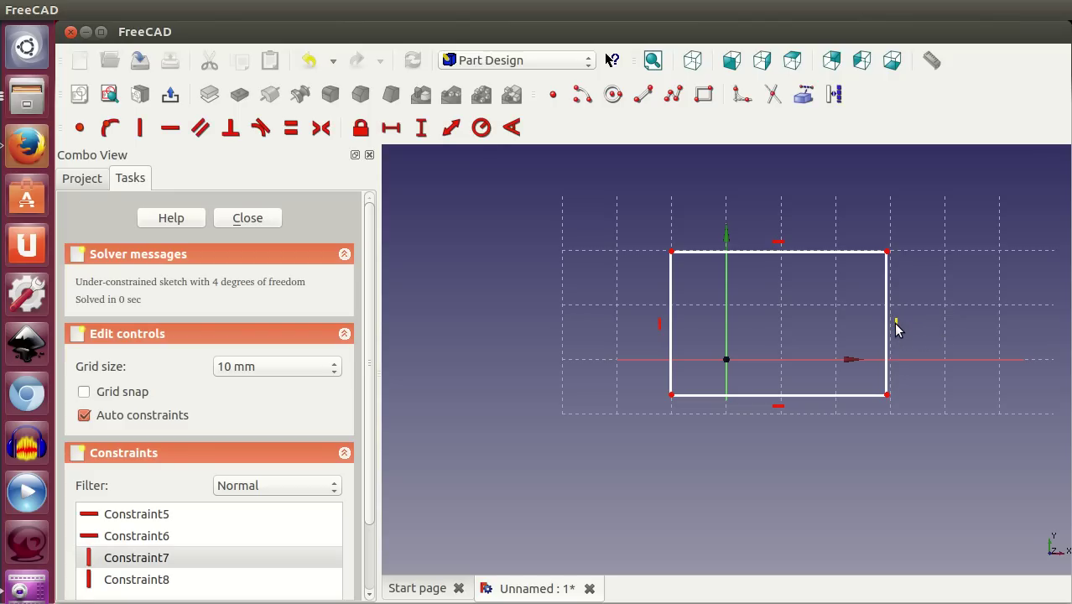
{"action": "key", "text": "Delete"}
{"action": "mouse_move", "coordinate": [887, 253]}
{"action": "left_mouse_down"}
{"action": "mouse_move", "coordinate": [926, 296]}
{"action": "mouse_move", "coordinate": [915, 281]}
{"action": "left_mouse_up"}
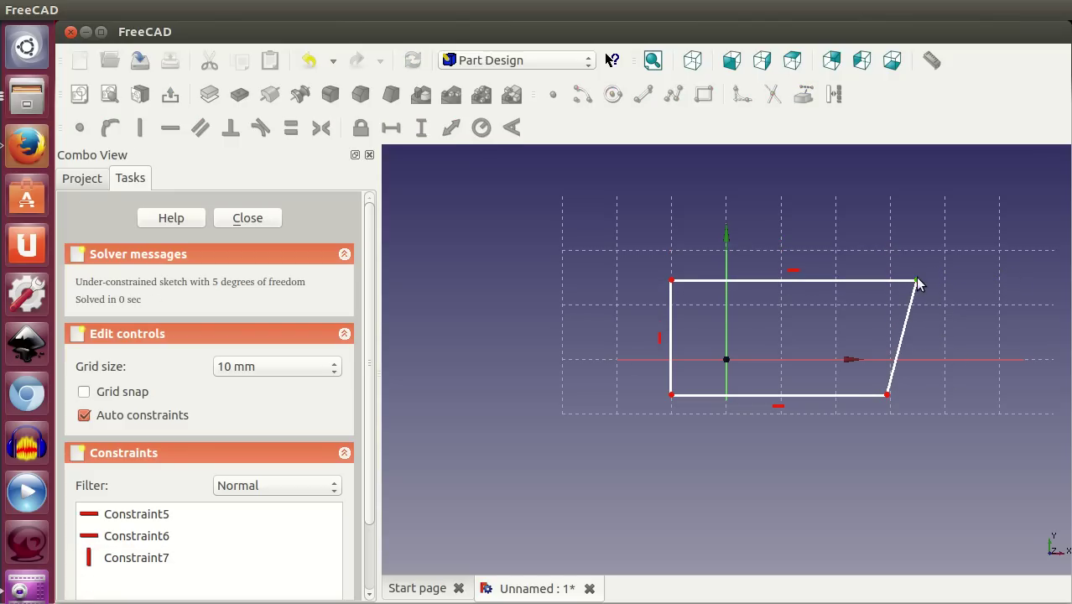
{"action": "left_click", "coordinate": [916, 282]}
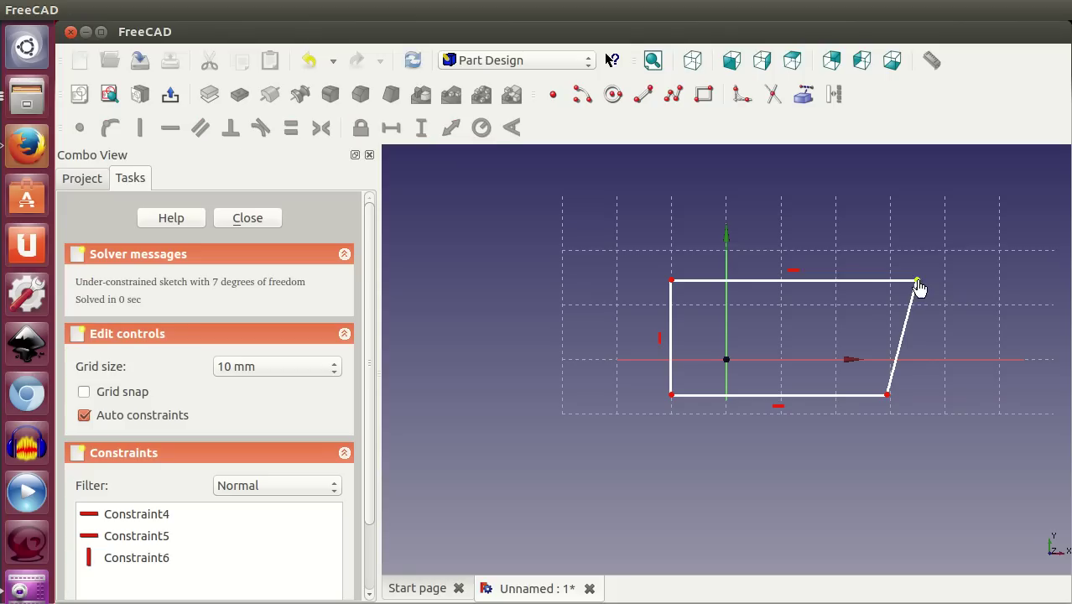
{"action": "left_click_drag", "start_coordinate": [916, 282], "coordinate": [884, 249]}
{"action": "left_click_drag", "start_coordinate": [919, 281], "coordinate": [924, 320]}
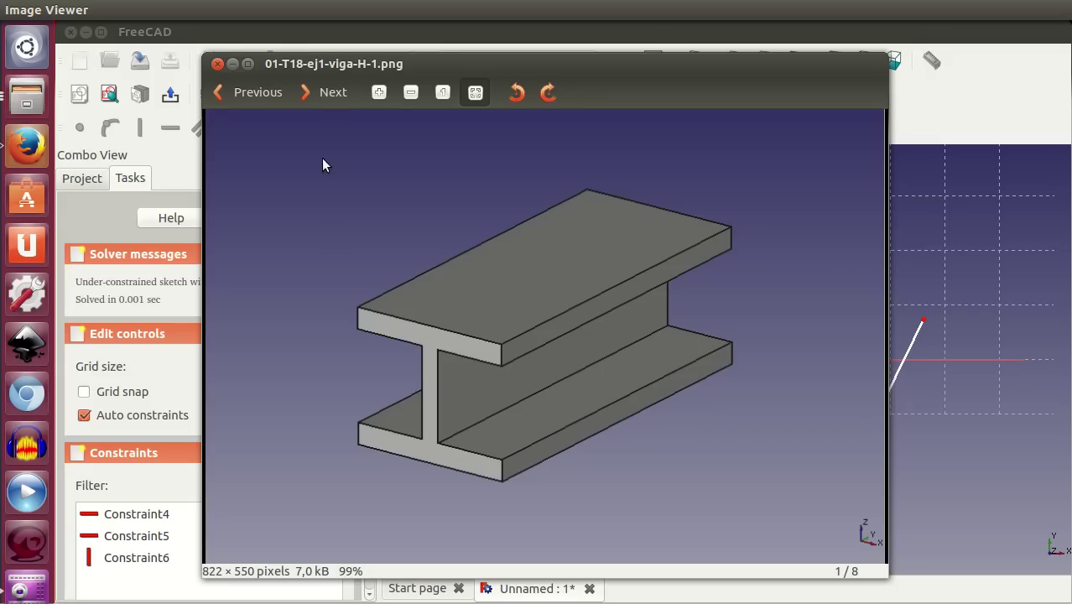
Advance through 02-T18-ej1-viga-H-2.png to 03-T18-ej2-HOLA.png, nudging the viewer window right
{"action": "left_click", "coordinate": [320, 92]}
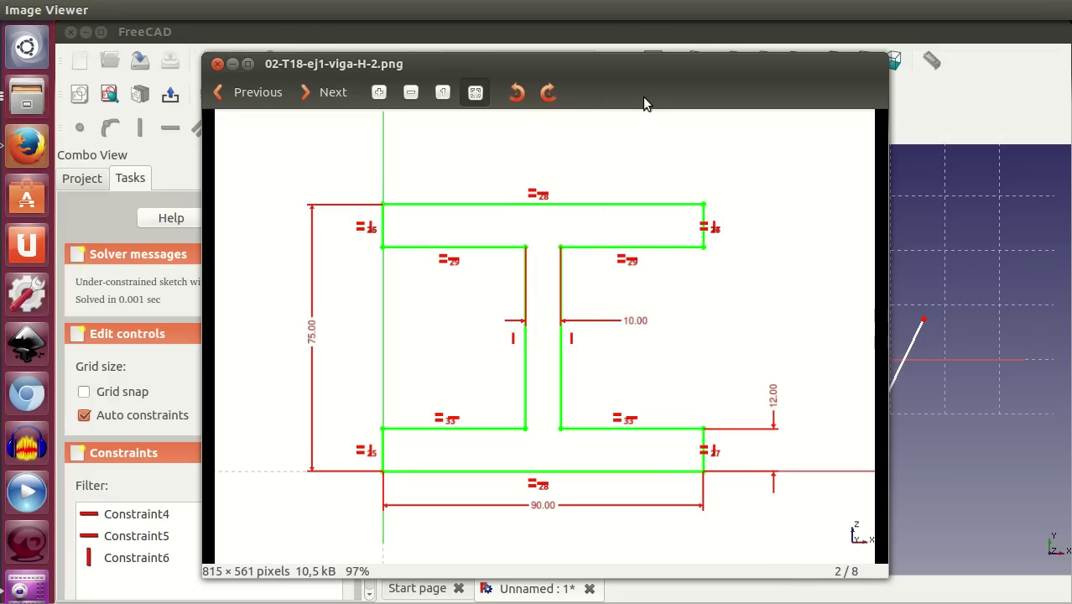
{"action": "mouse_move", "coordinate": [649, 64]}
{"action": "left_mouse_down"}
{"action": "mouse_move", "coordinate": [902, 103]}
{"action": "mouse_move", "coordinate": [844, 112]}
{"action": "mouse_move", "coordinate": [758, 101]}
{"action": "mouse_move", "coordinate": [744, 75]}
{"action": "mouse_move", "coordinate": [725, 69]}
{"action": "left_mouse_up"}
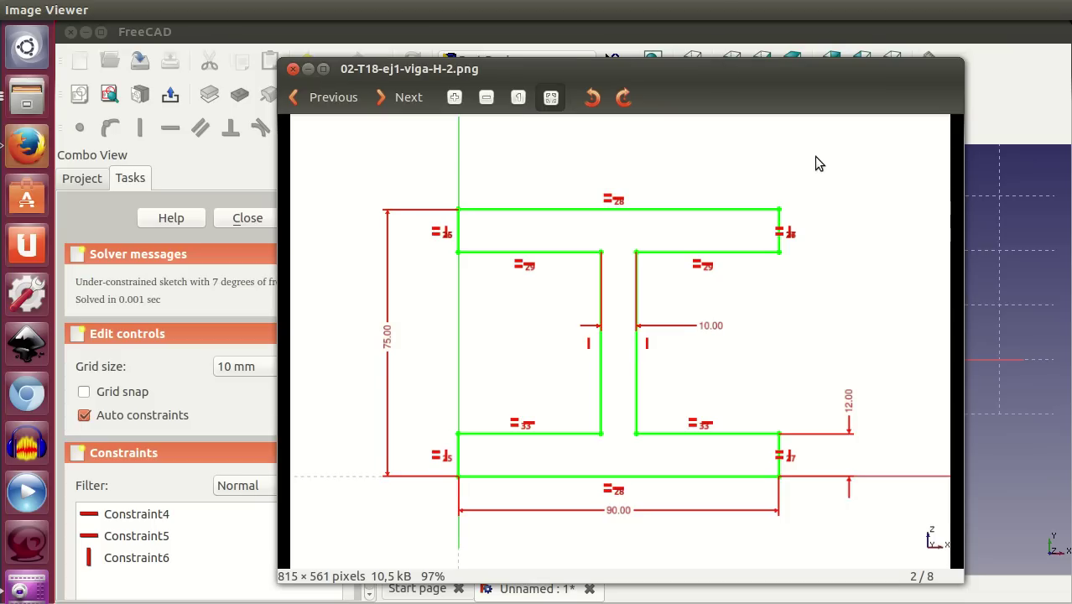
{"action": "left_click", "coordinate": [401, 101]}
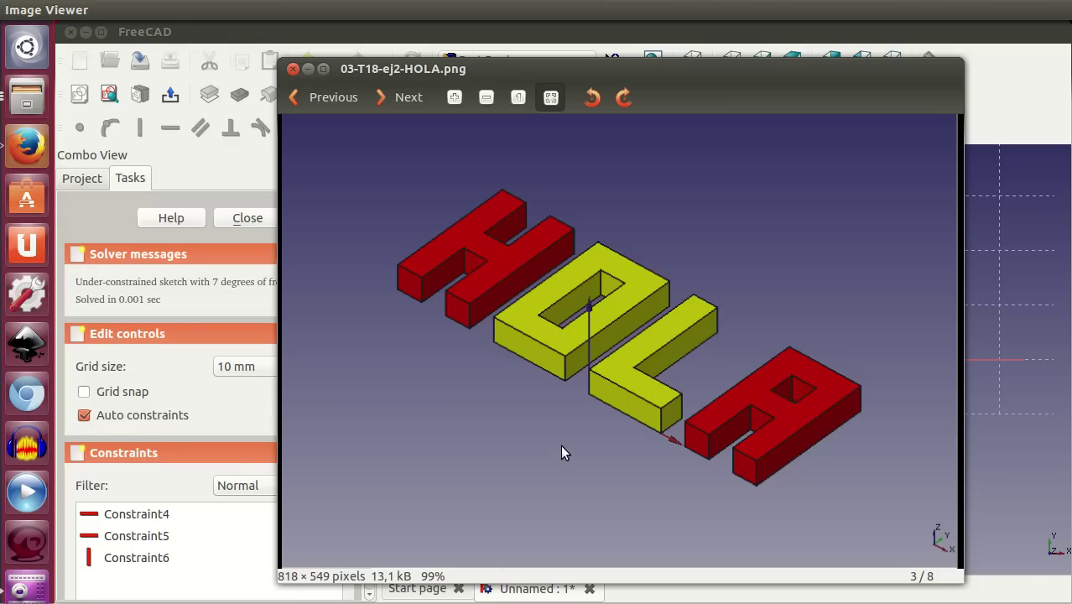
{"action": "left_click", "coordinate": [387, 96]}
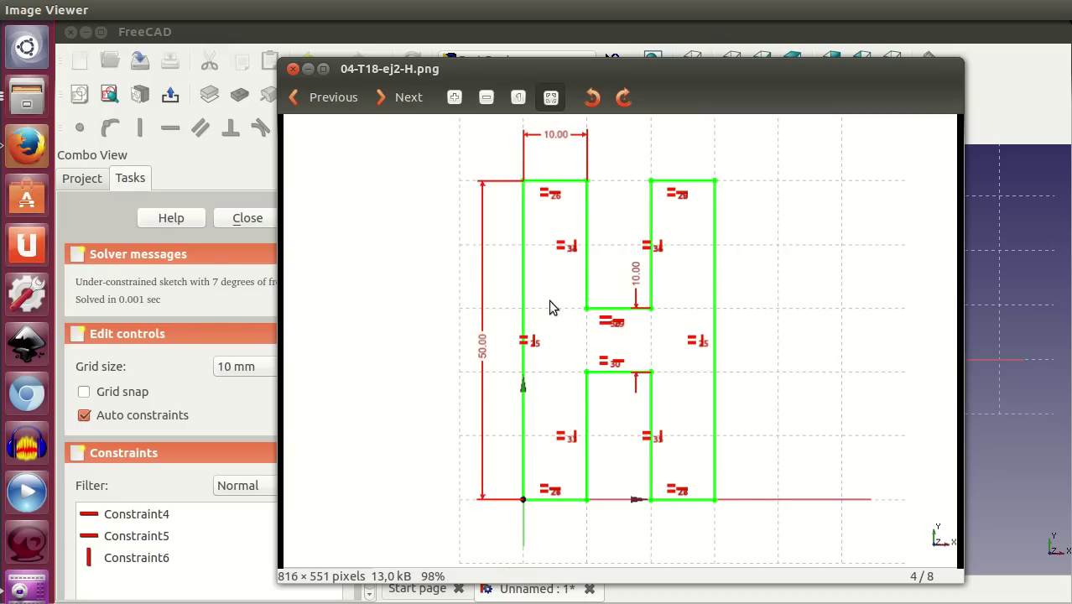
{"action": "left_click", "coordinate": [387, 102]}
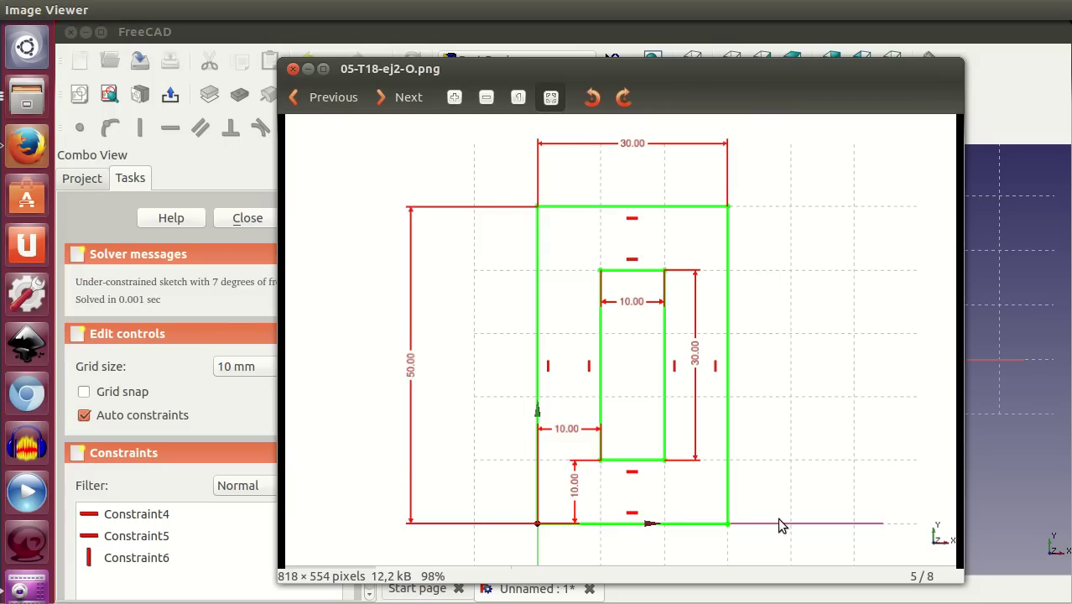
{"action": "left_click", "coordinate": [387, 97]}
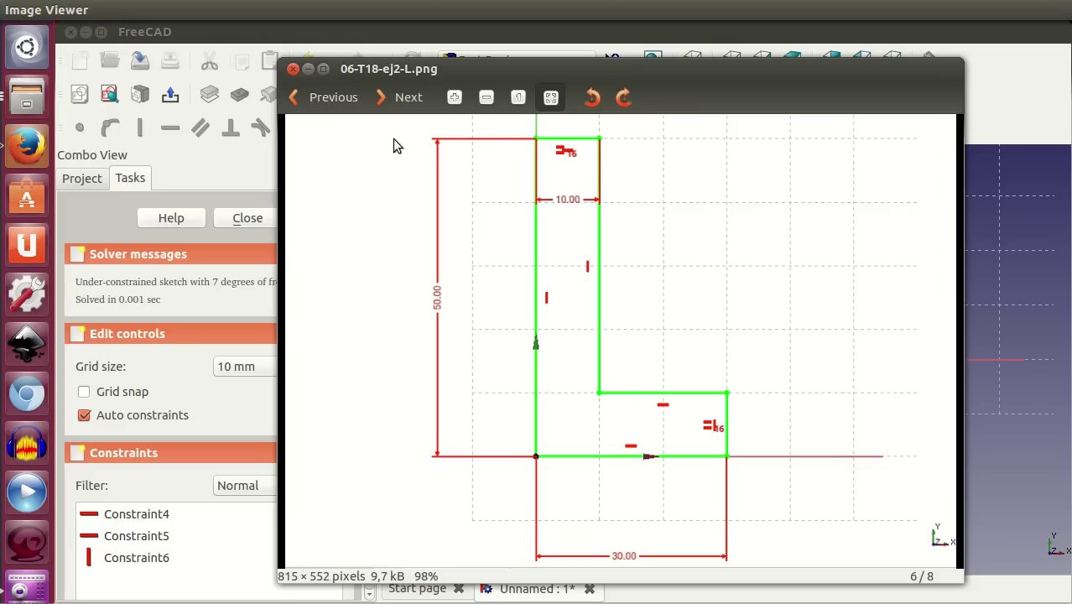
{"action": "left_click", "coordinate": [394, 97]}
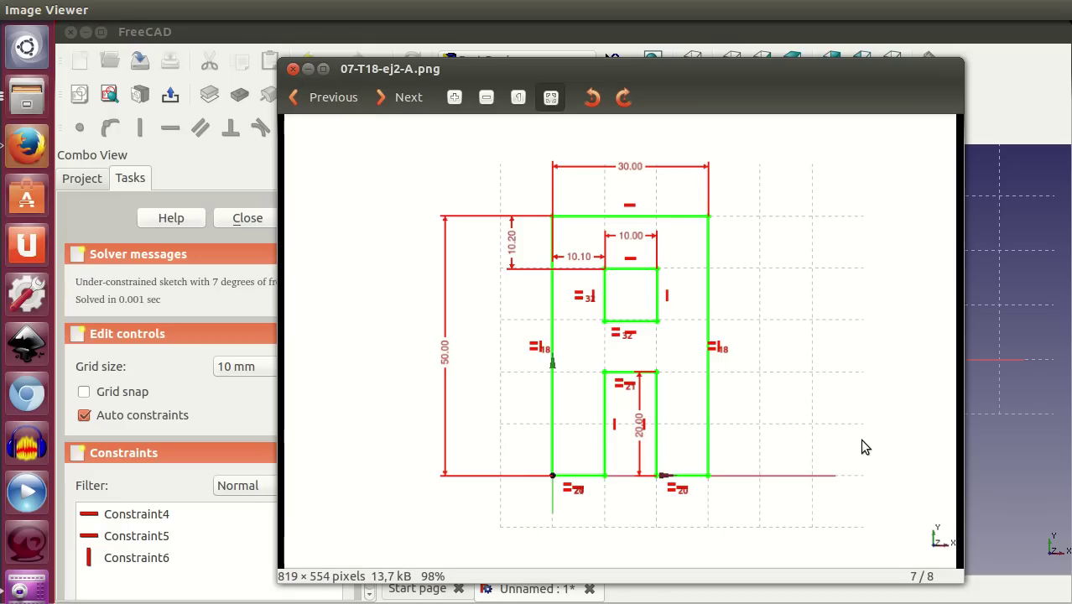
{"action": "left_click", "coordinate": [339, 98]}
{"action": "left_click", "coordinate": [341, 99]}
{"action": "left_click", "coordinate": [342, 98]}
{"action": "left_click", "coordinate": [341, 98]}
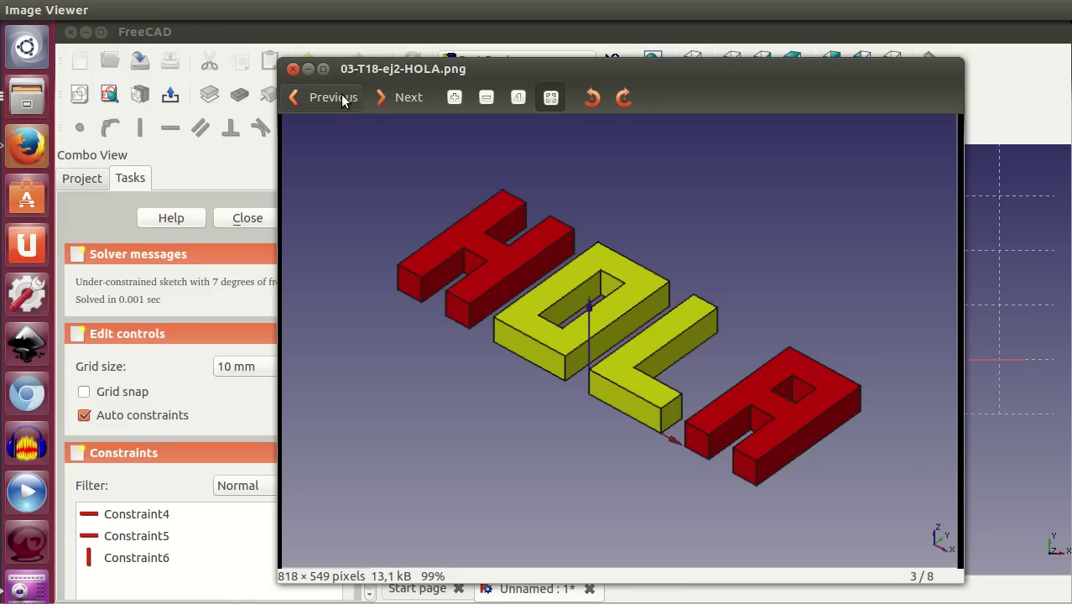